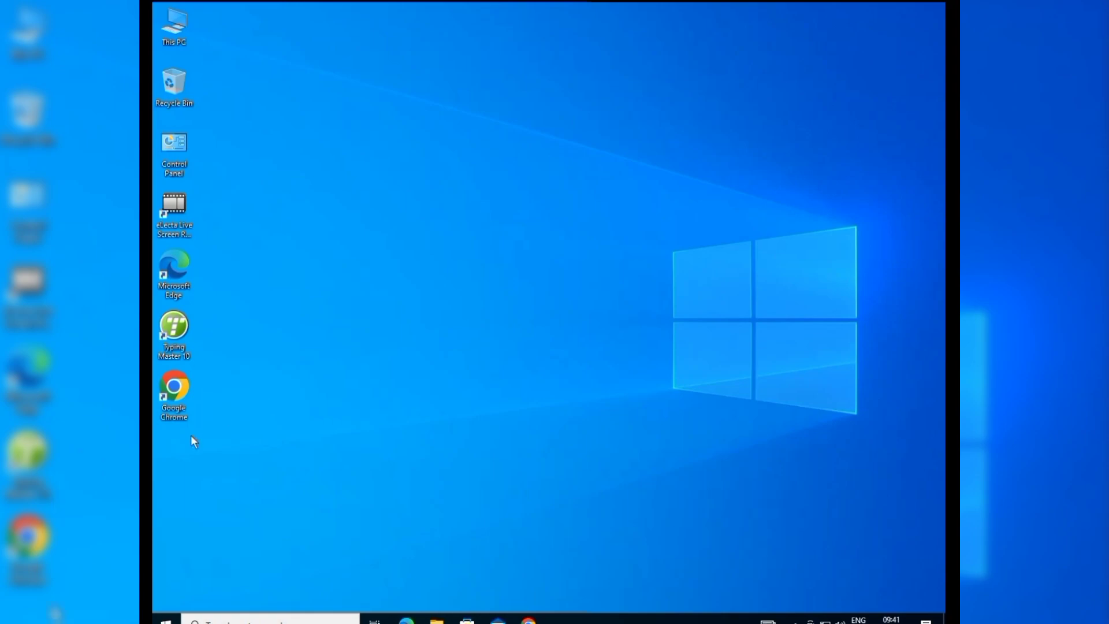
Step: Launch Google Chrome, search Google for "playground ai" and open the Playground AI website
{"action": "double_click", "coordinate": [180, 392]}
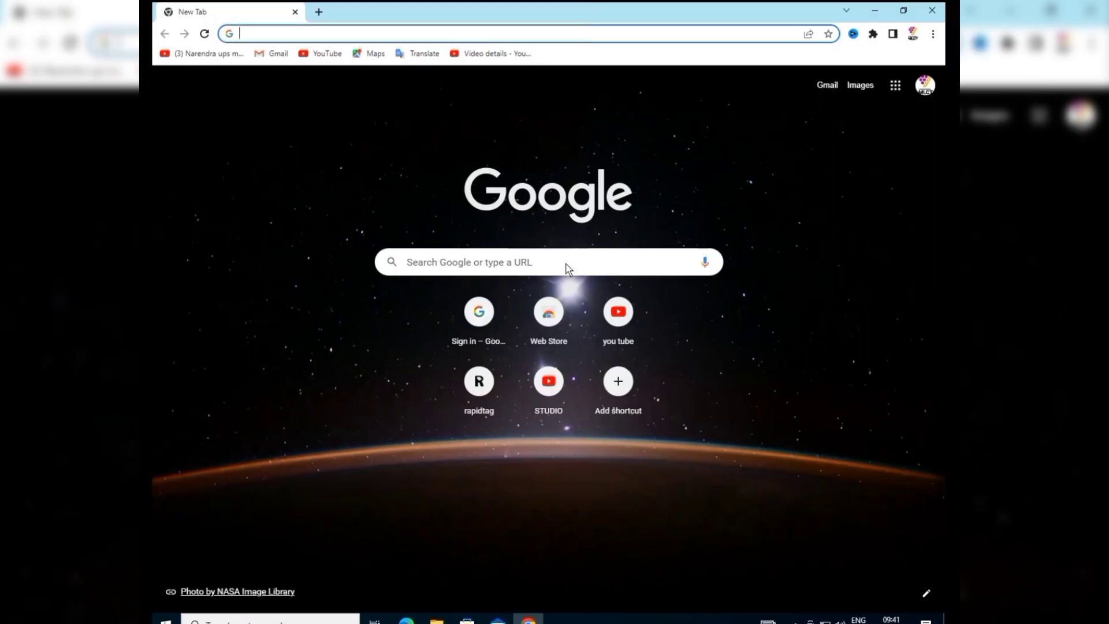
{"action": "left_click", "coordinate": [532, 266]}
{"action": "type", "text": "P"}
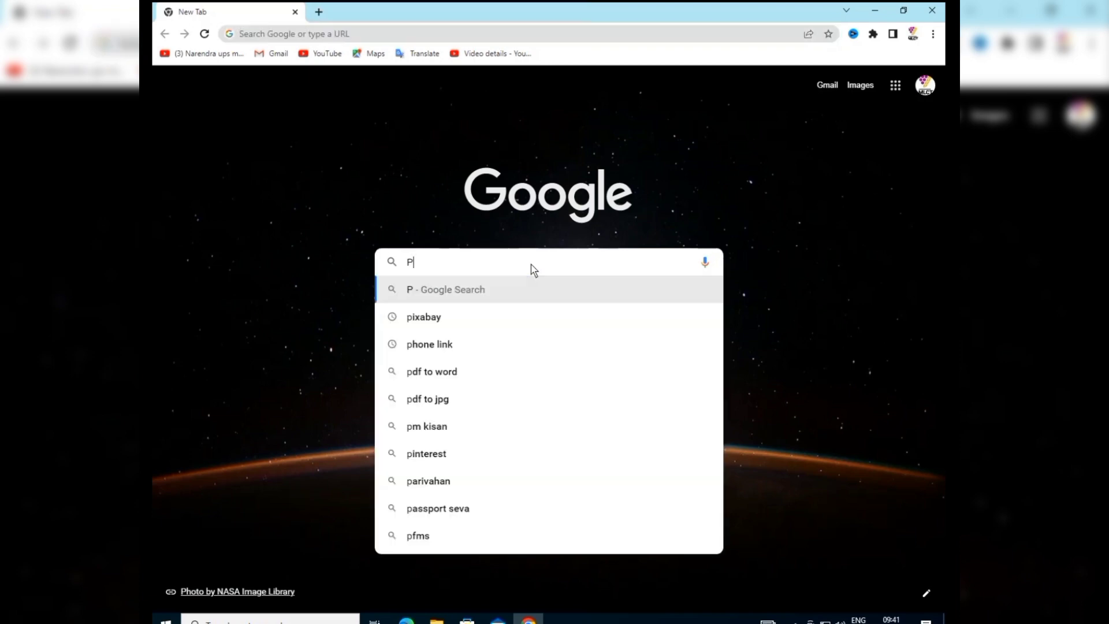
{"action": "key", "text": "BackSpace"}
{"action": "type", "text": "playgroun"}
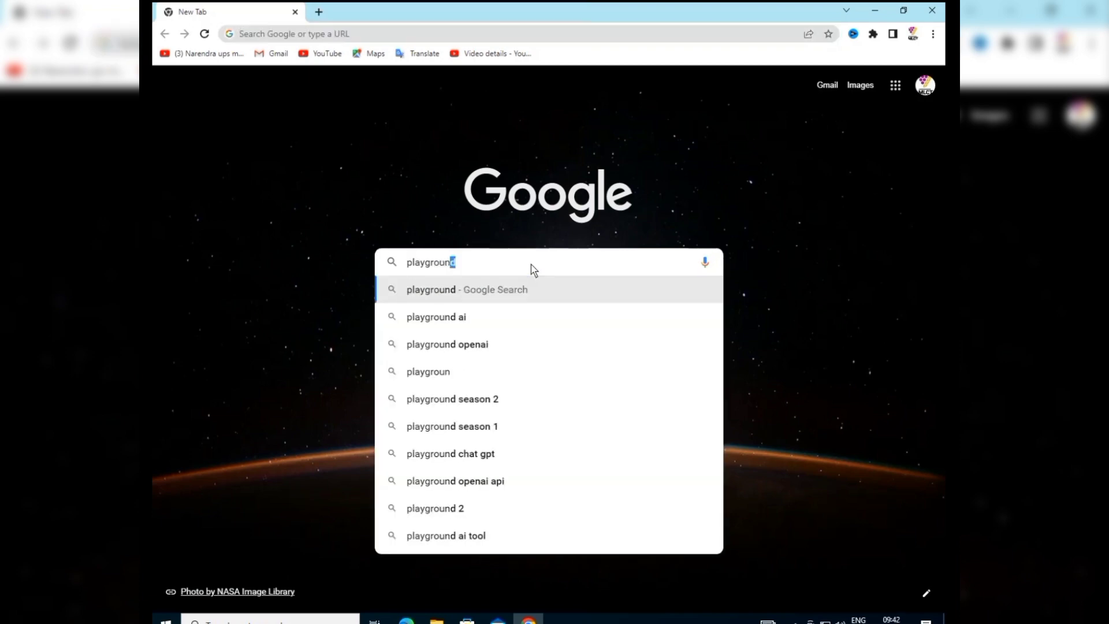
{"action": "type", "text": "d ai"}
{"action": "key", "text": "Return"}
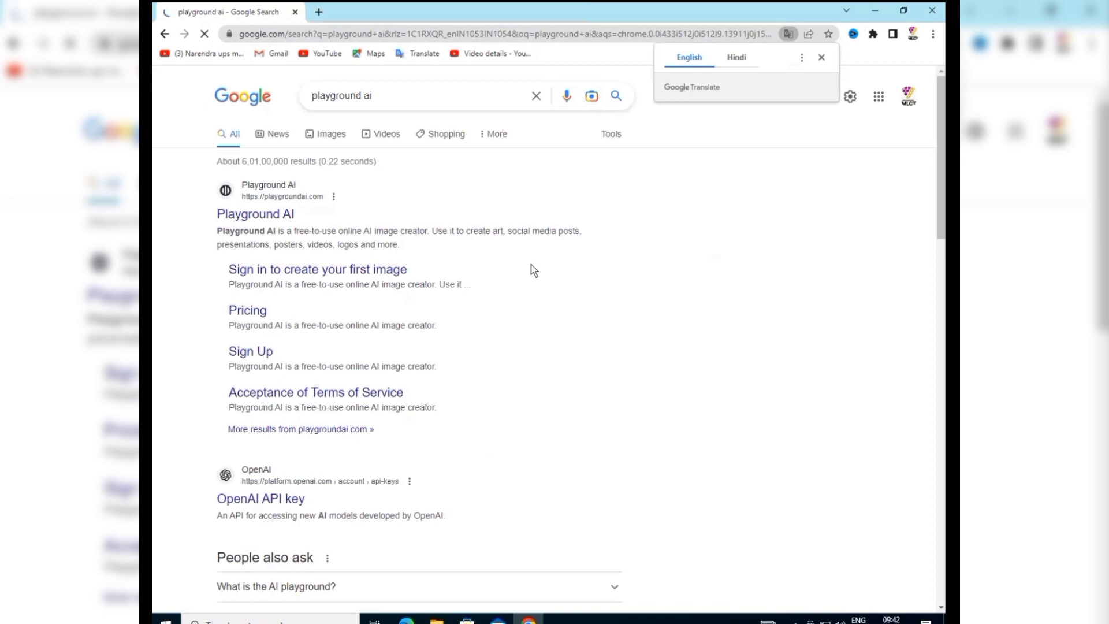
{"action": "left_click", "coordinate": [264, 216]}
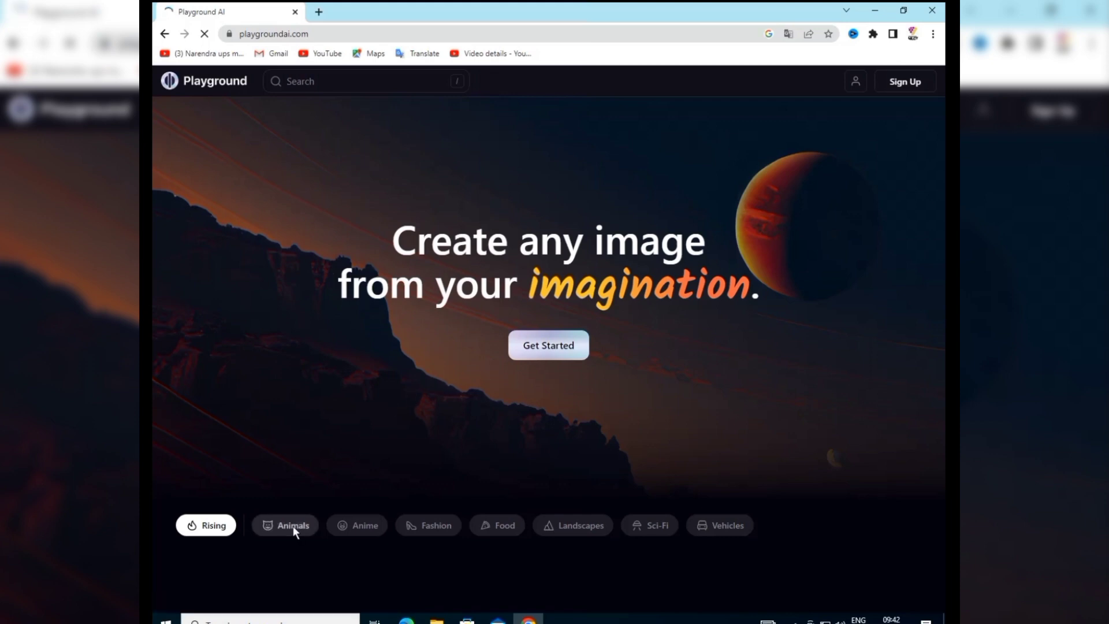
Step: Sign in to Playground AI through Google with the saved account e-mail and password, and dismiss the Playground v1 announcement
{"action": "left_click", "coordinate": [546, 346]}
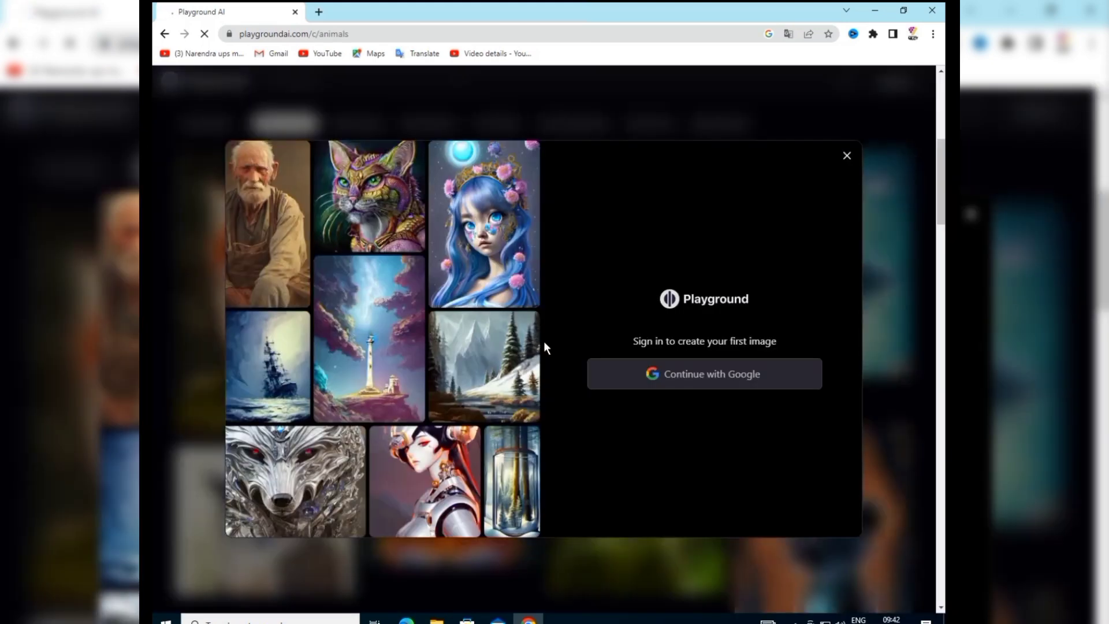
{"action": "left_click", "coordinate": [685, 376]}
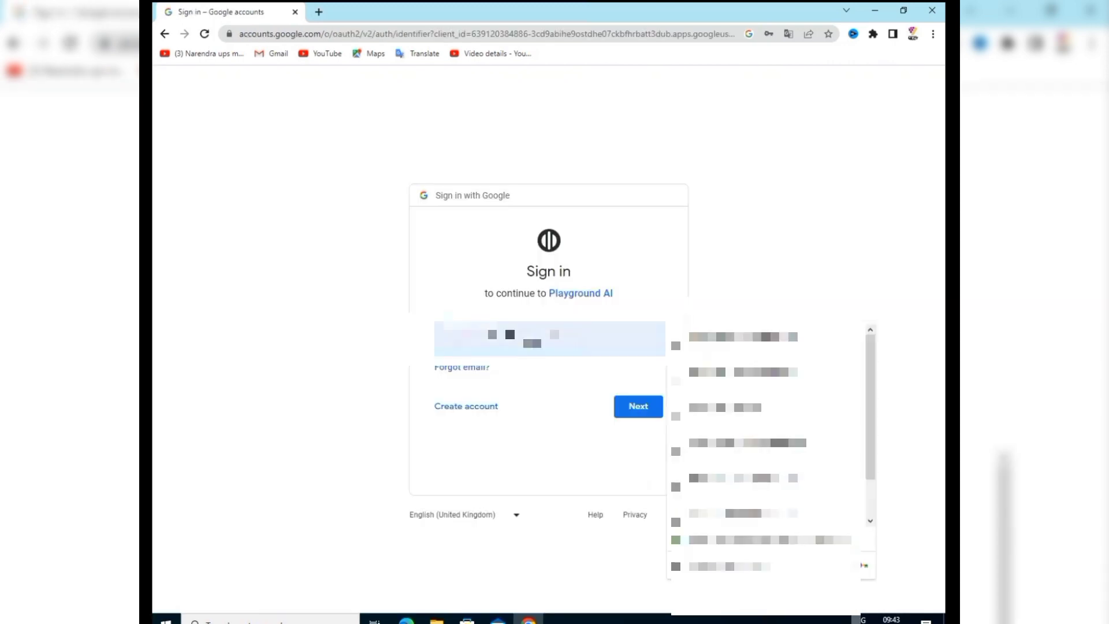
{"action": "left_click", "coordinate": [724, 407]}
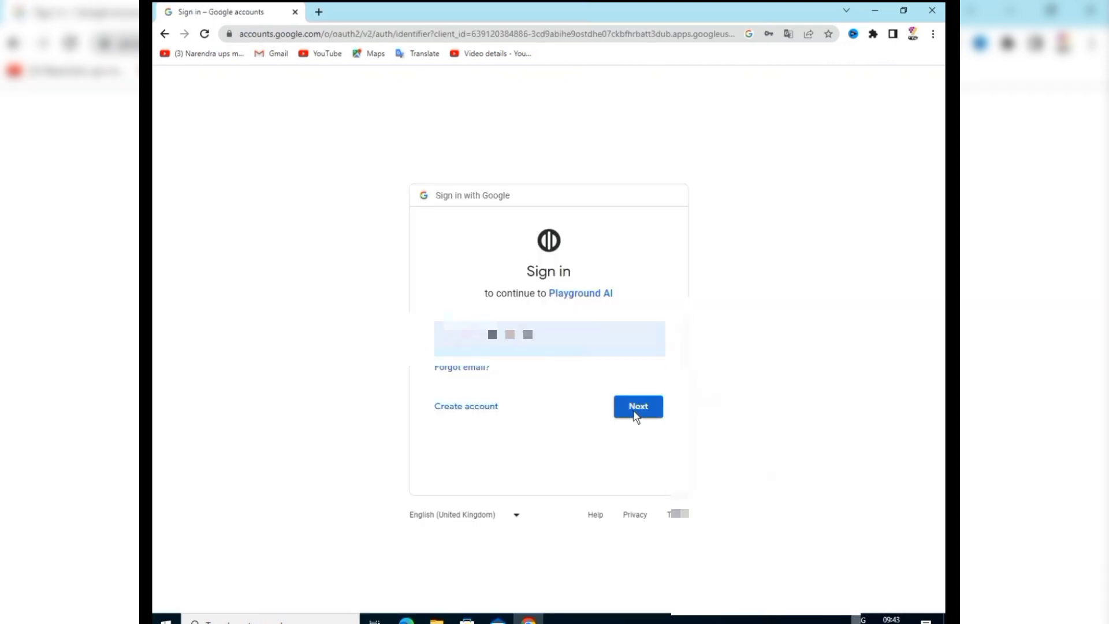
{"action": "left_click", "coordinate": [637, 411]}
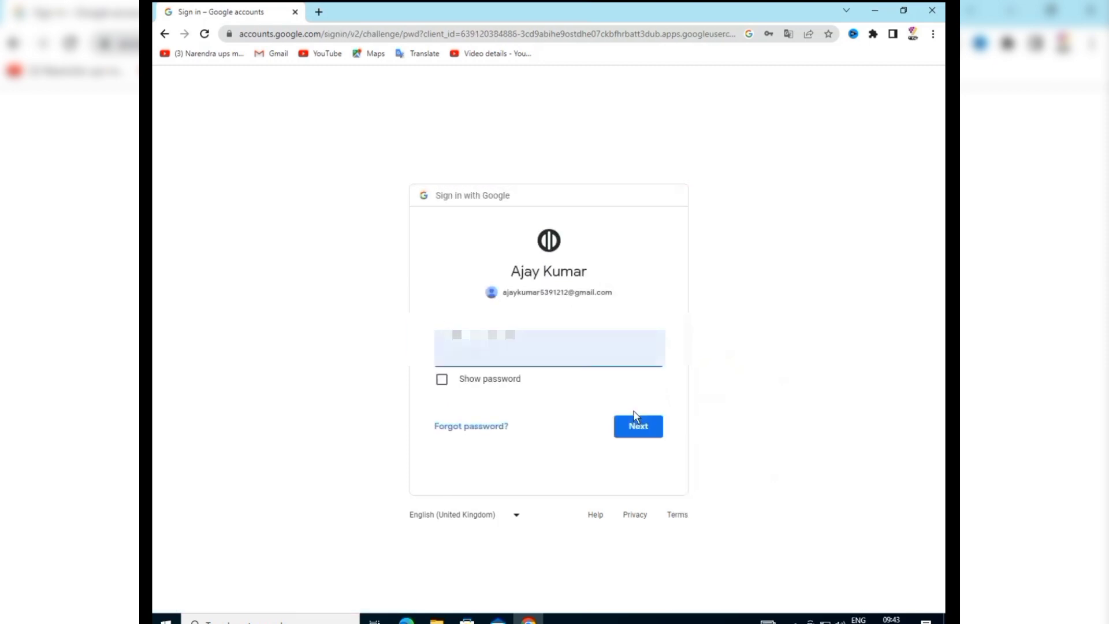
{"action": "left_click", "coordinate": [442, 379]}
{"action": "left_click", "coordinate": [442, 378]}
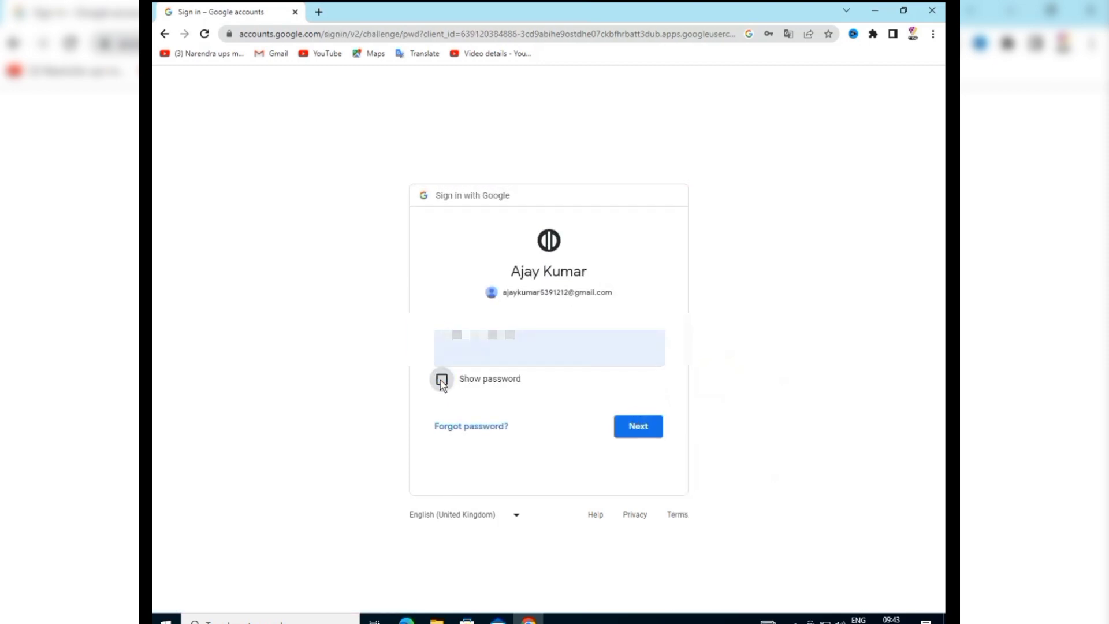
{"action": "left_click", "coordinate": [627, 430]}
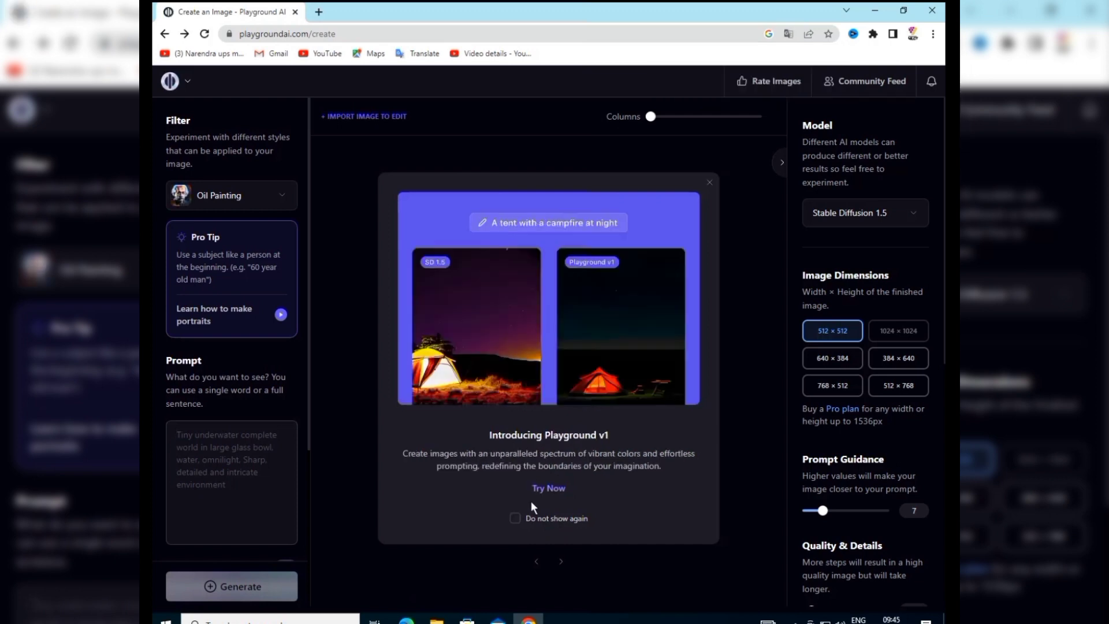
{"action": "left_click", "coordinate": [711, 181]}
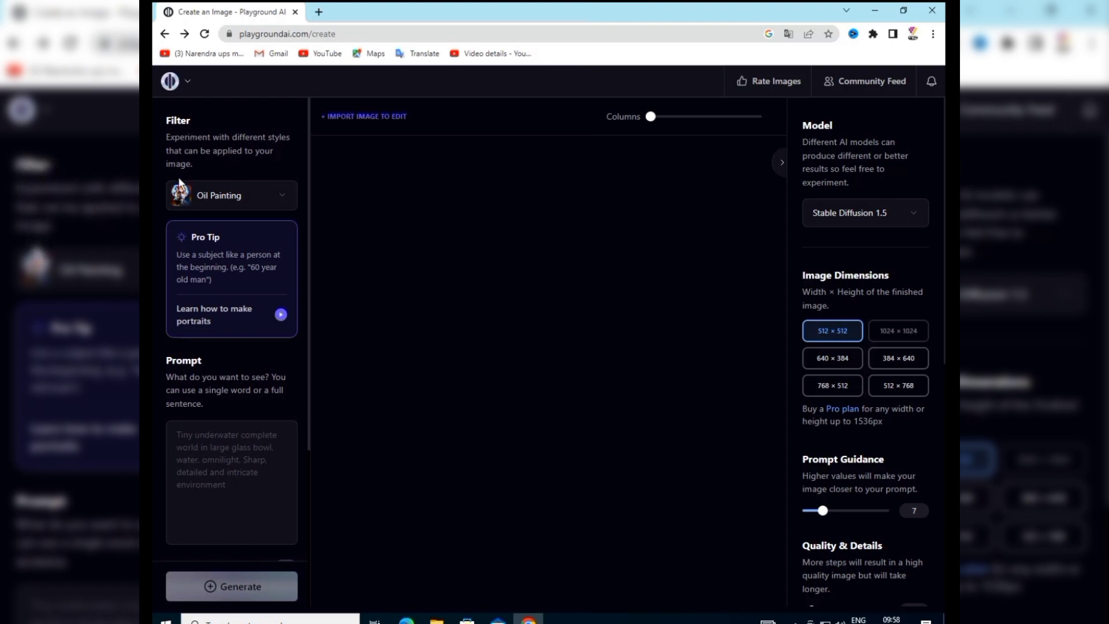
Step: Look through the image filter styles offered for generation, keeping Oil Painting as the filter
{"action": "left_click", "coordinate": [282, 195]}
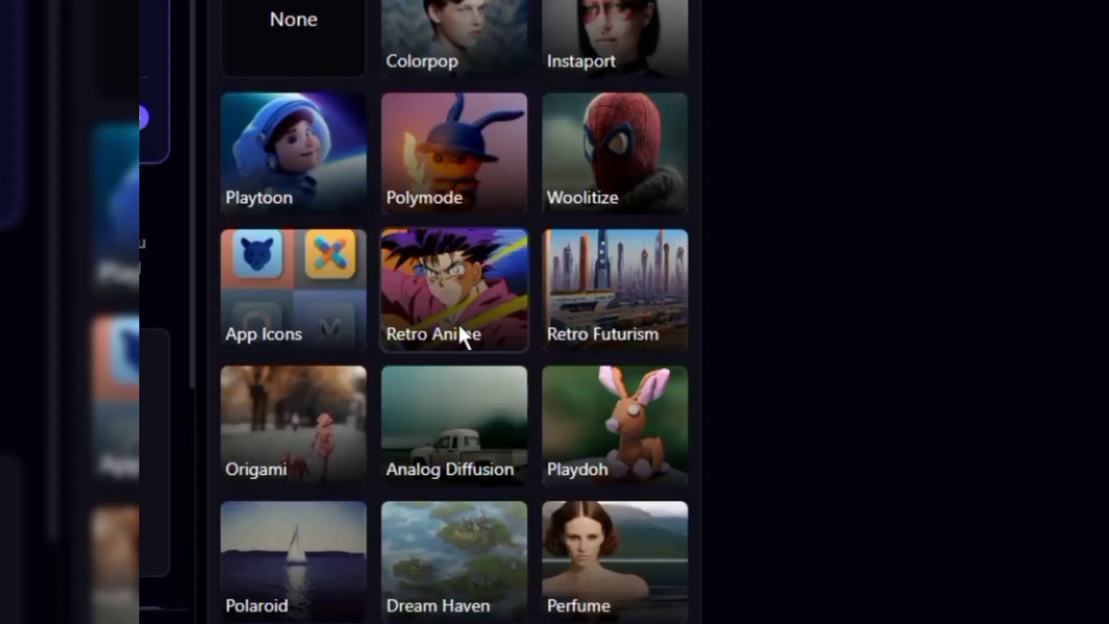
{"action": "scroll", "coordinate": [444, 421], "scroll_direction": "down", "scroll_amount": 5}
{"action": "scroll", "coordinate": [459, 324], "scroll_direction": "down", "scroll_amount": 3}
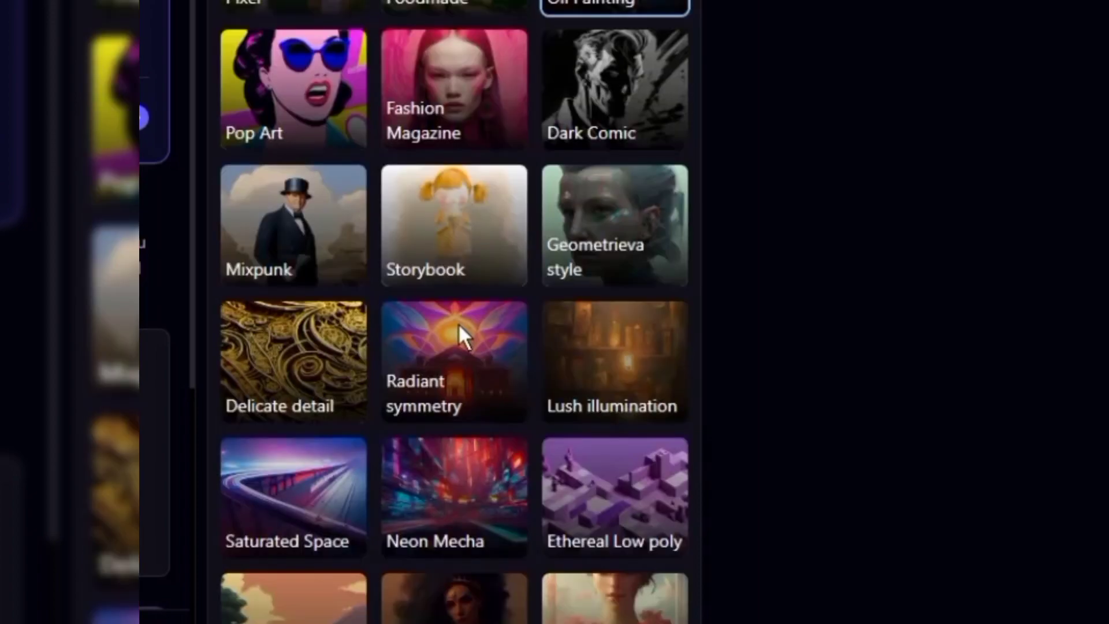
{"action": "scroll", "coordinate": [459, 323], "scroll_direction": "up", "scroll_amount": 10}
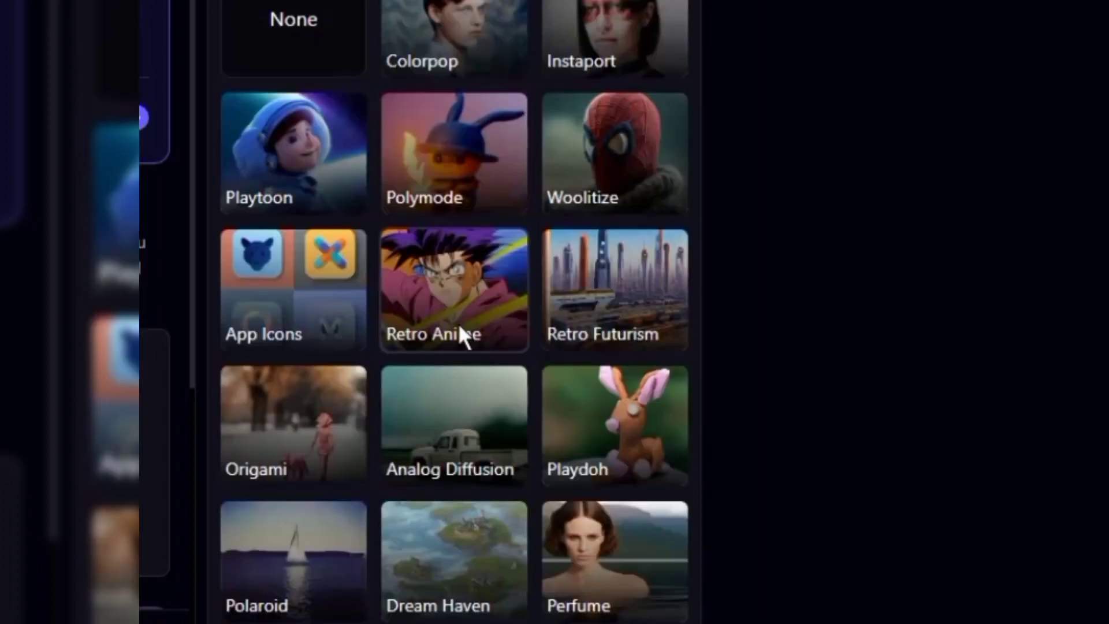
{"action": "scroll", "coordinate": [458, 324], "scroll_direction": "down", "scroll_amount": 4}
{"action": "scroll", "coordinate": [459, 323], "scroll_direction": "up", "scroll_amount": 3}
{"action": "scroll", "coordinate": [458, 324], "scroll_direction": "up", "scroll_amount": 2}
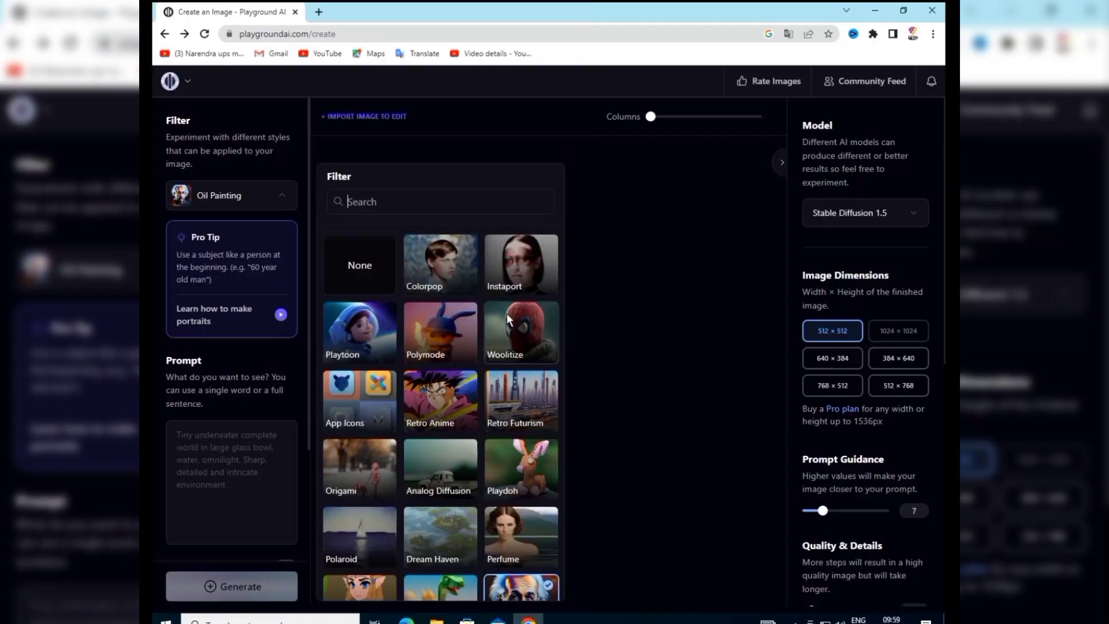
{"action": "scroll", "coordinate": [384, 420], "scroll_direction": "down", "scroll_amount": 3}
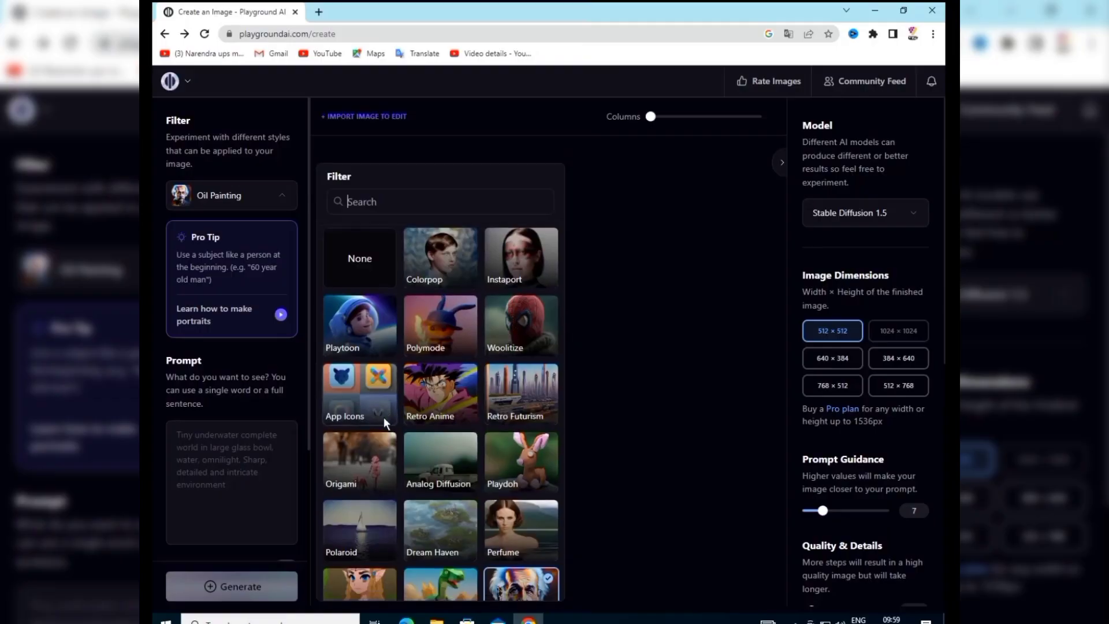
{"action": "scroll", "coordinate": [387, 425], "scroll_direction": "down", "scroll_amount": 3}
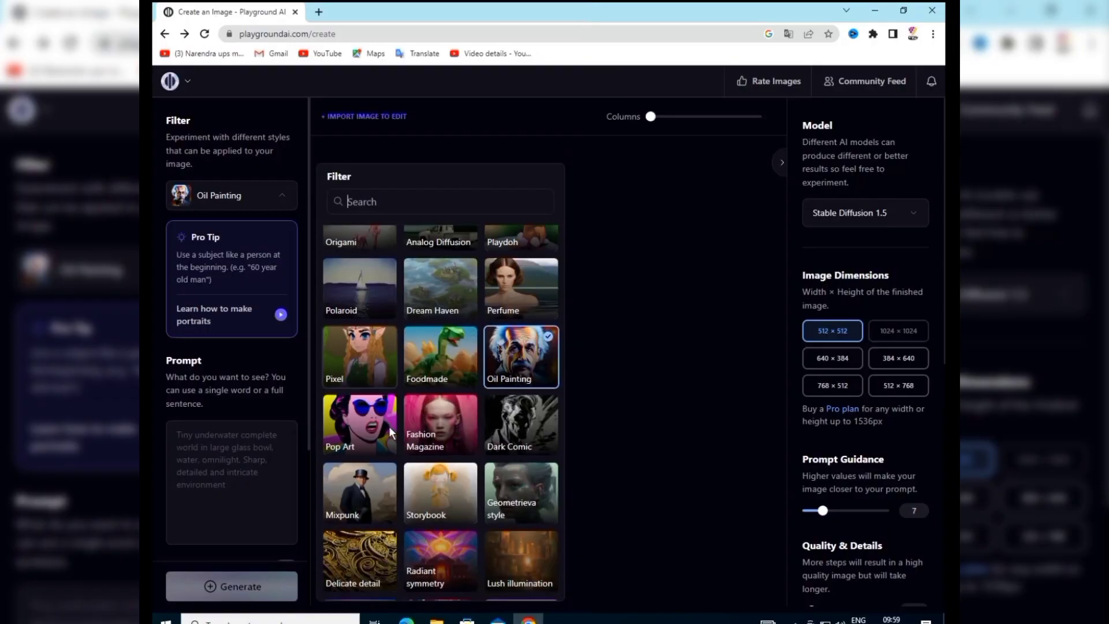
{"action": "left_click", "coordinate": [282, 195]}
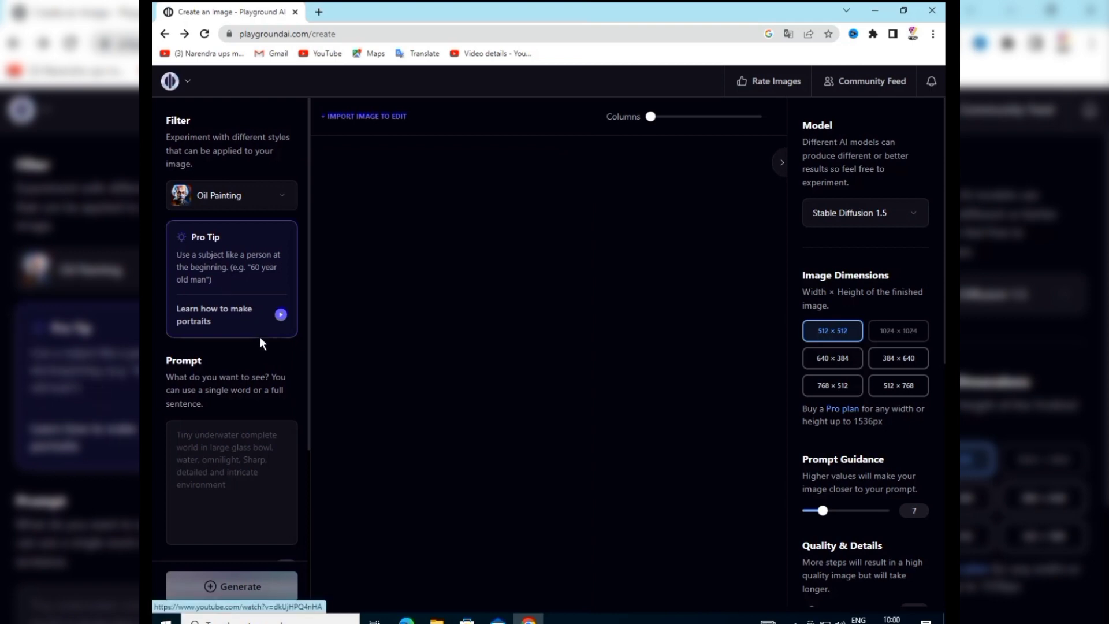
Step: Examine the Prompt, Exclude From Image and Image to Image settings, switching Exclude From Image on and off again
{"action": "scroll", "coordinate": [255, 335], "scroll_direction": "down", "scroll_amount": 1}
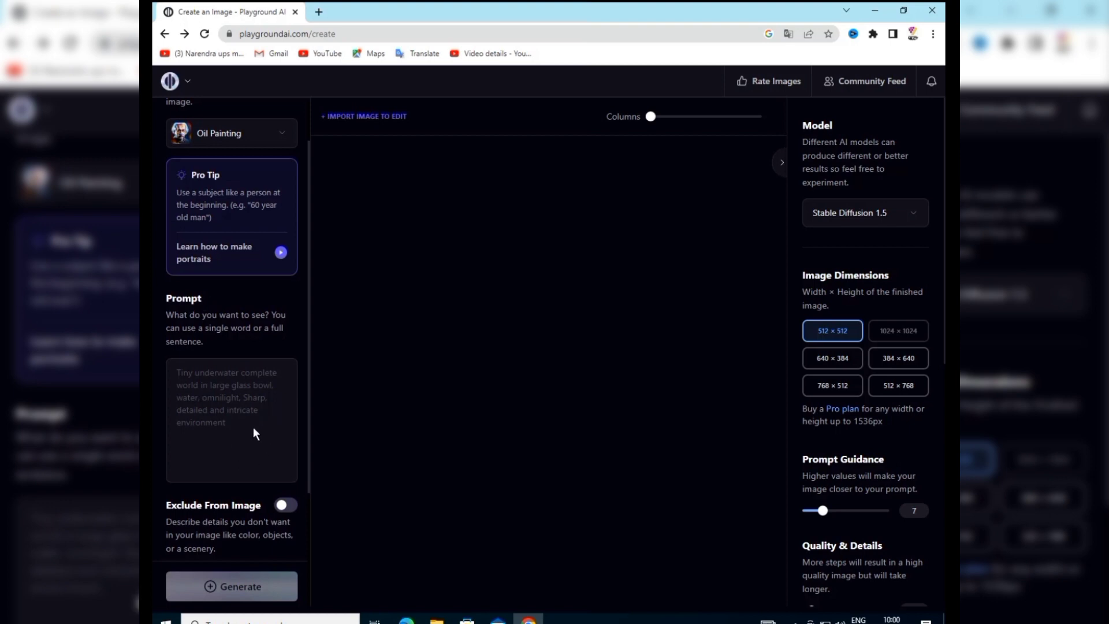
{"action": "scroll", "coordinate": [254, 430], "scroll_direction": "down", "scroll_amount": 2}
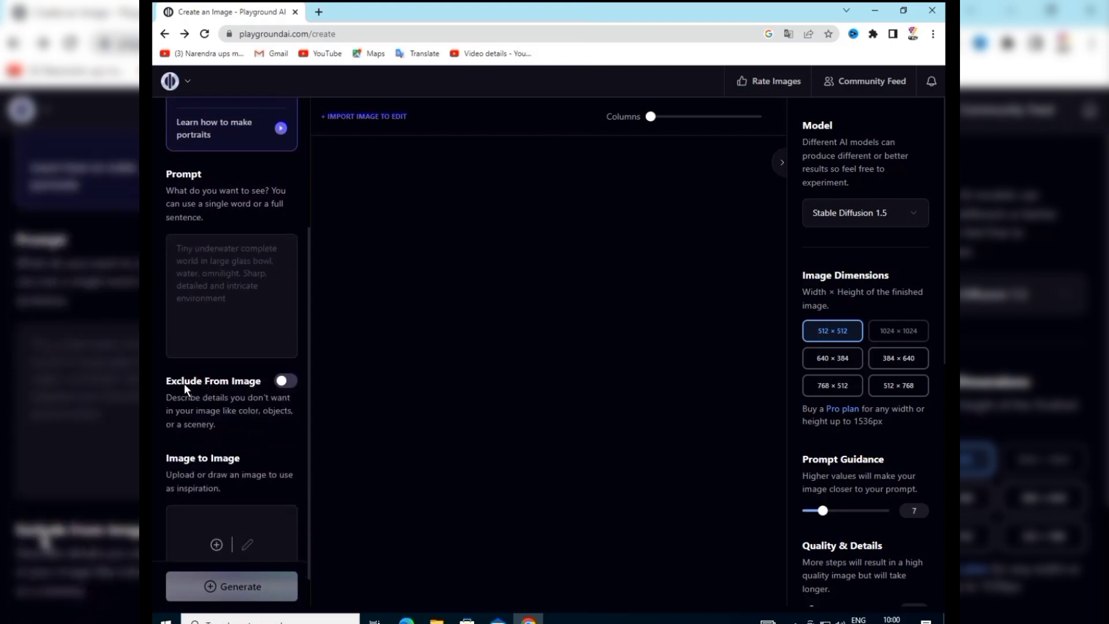
{"action": "left_click", "coordinate": [283, 381]}
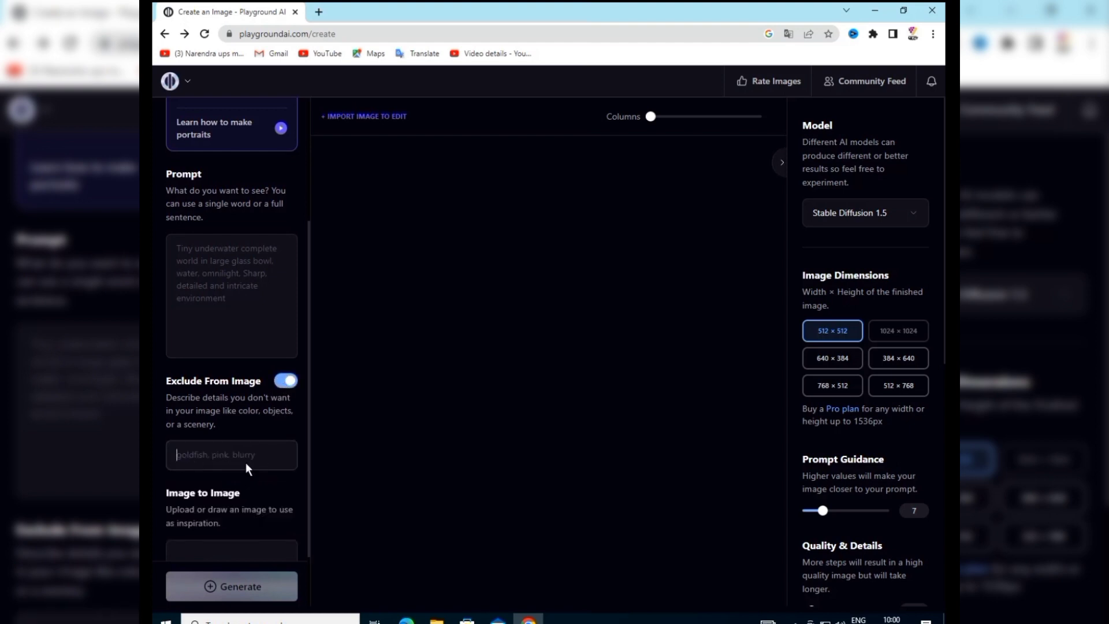
{"action": "left_click", "coordinate": [281, 381]}
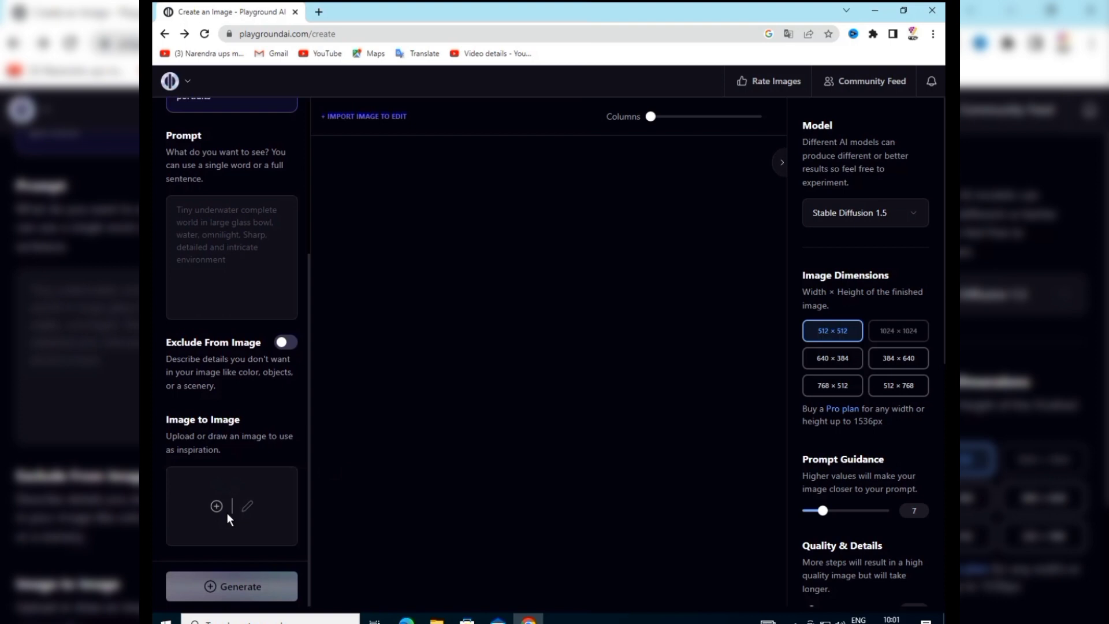
{"action": "scroll", "coordinate": [226, 511], "scroll_direction": "up", "scroll_amount": 2}
{"action": "scroll", "coordinate": [227, 512], "scroll_direction": "down", "scroll_amount": 2}
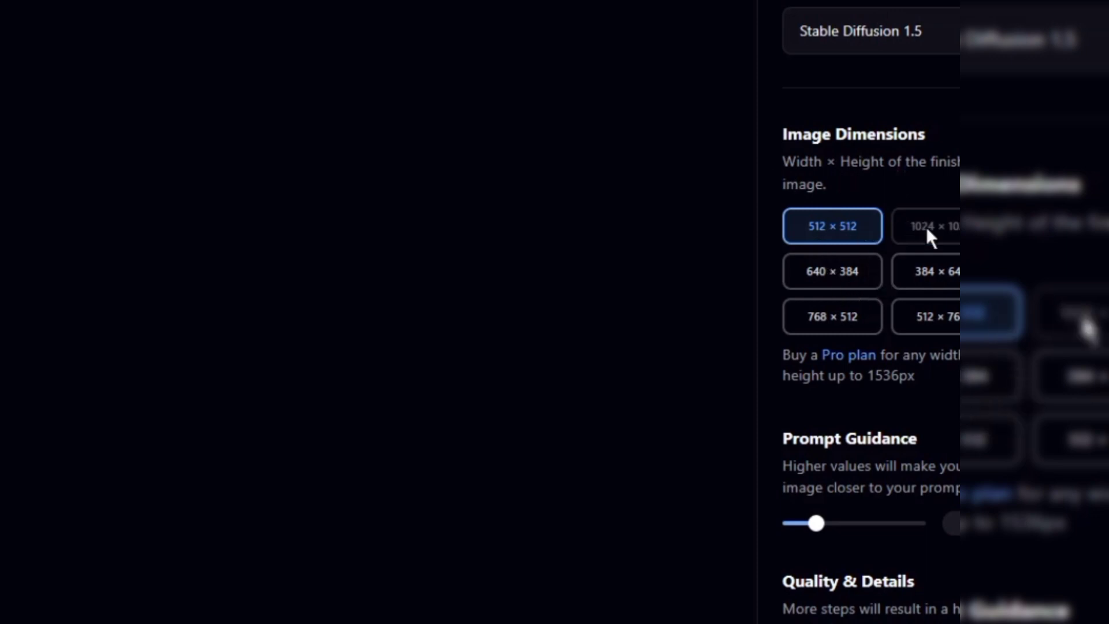
Step: Try the image dimension presets 640 × 384, 384 × 640, 512 × 768 and 768 × 512
{"action": "left_click", "coordinate": [832, 272]}
{"action": "left_click", "coordinate": [947, 272]}
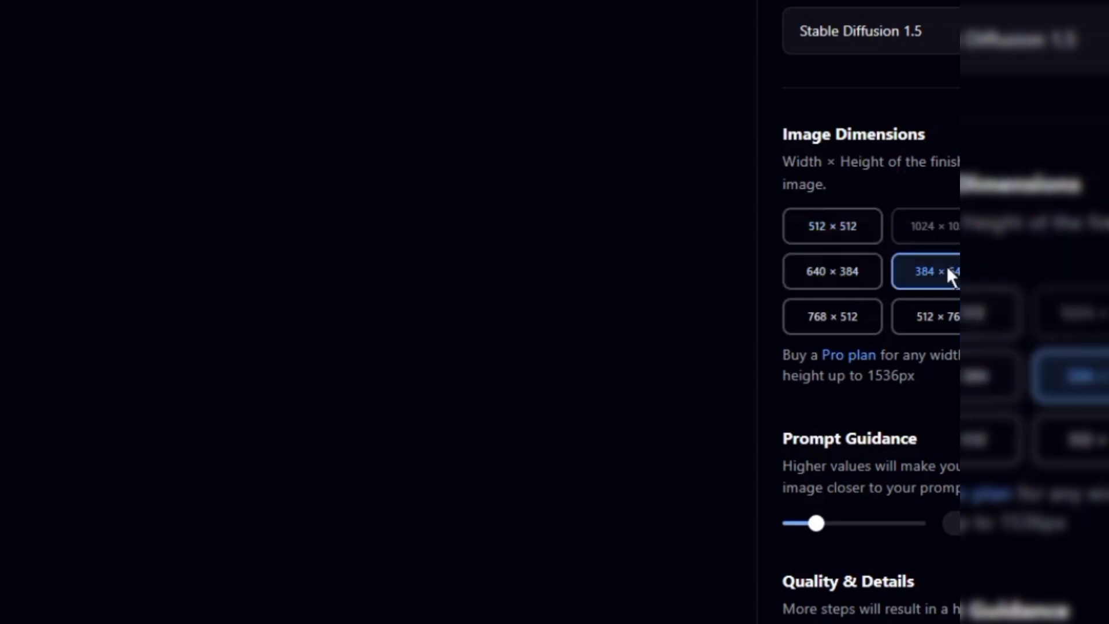
{"action": "left_click", "coordinate": [942, 316]}
{"action": "left_click", "coordinate": [827, 317]}
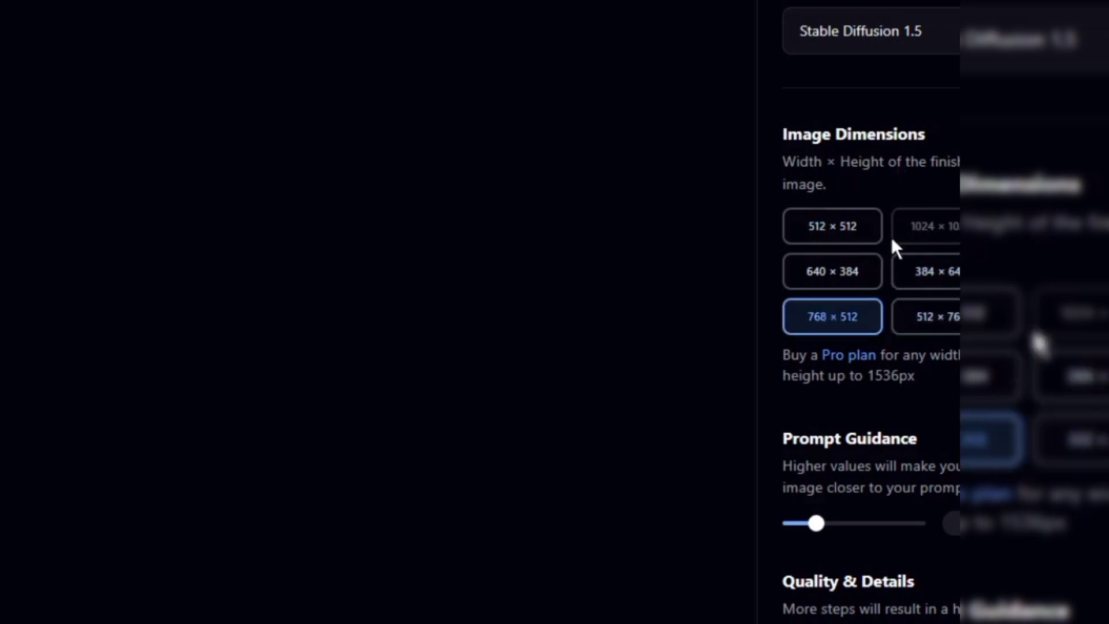
{"action": "left_click", "coordinate": [936, 270]}
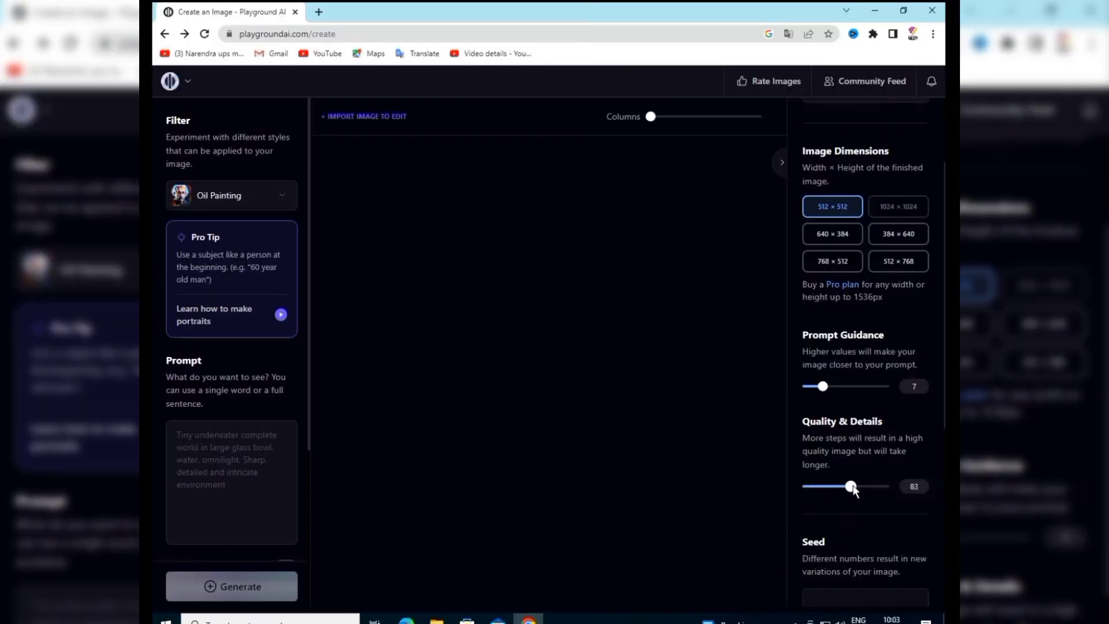
Step: Set Quality & Details to 25 and review the remaining generation settings, collapsing and expanding them again
{"action": "left_click_drag", "start_coordinate": [850, 486], "coordinate": [811, 487]}
{"action": "scroll", "coordinate": [847, 453], "scroll_direction": "down", "scroll_amount": 4}
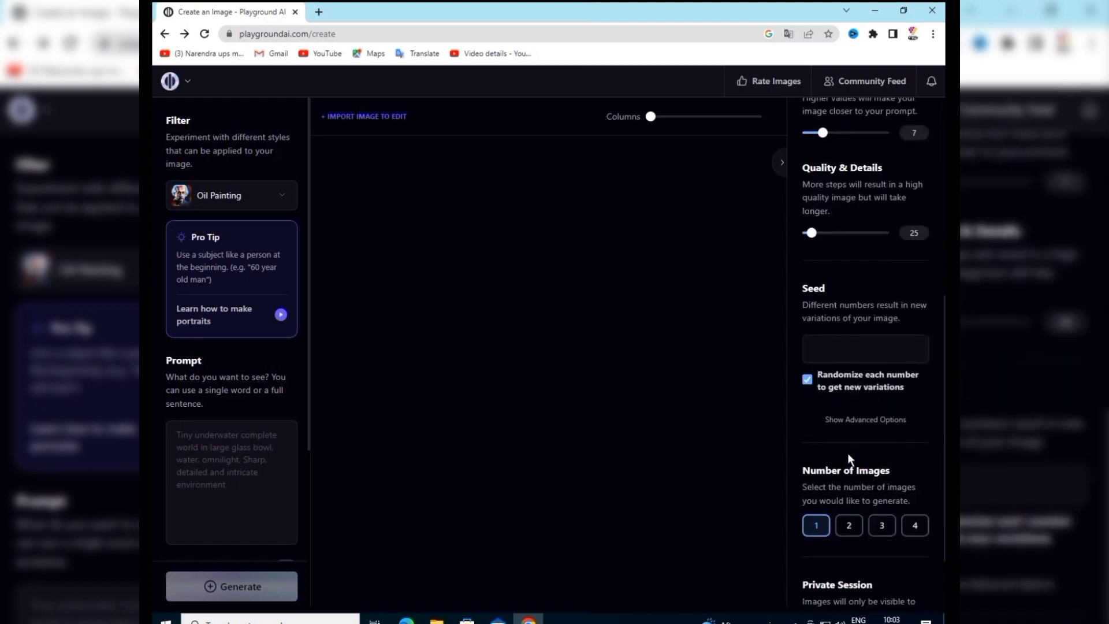
{"action": "scroll", "coordinate": [847, 453], "scroll_direction": "down", "scroll_amount": 1}
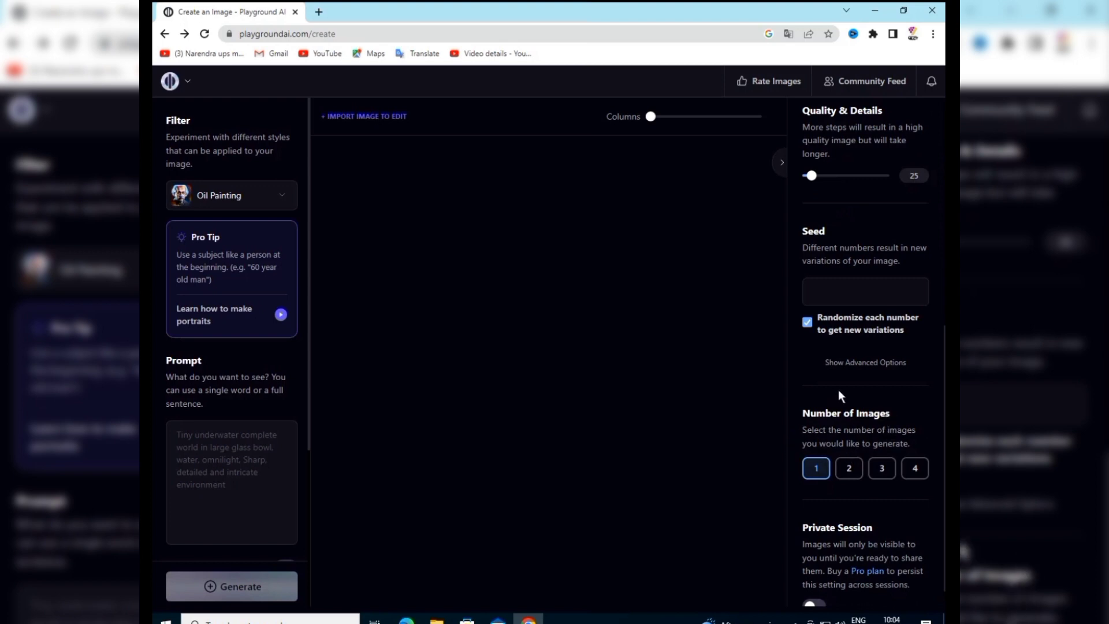
{"action": "scroll", "coordinate": [879, 450], "scroll_direction": "down", "scroll_amount": 1}
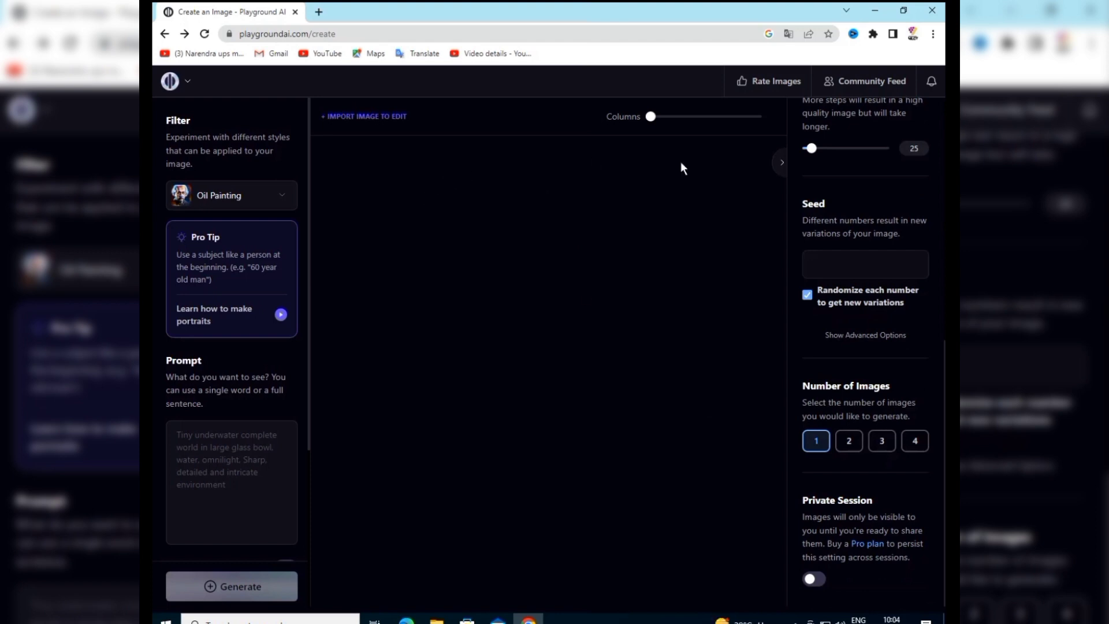
{"action": "left_click", "coordinate": [780, 164]}
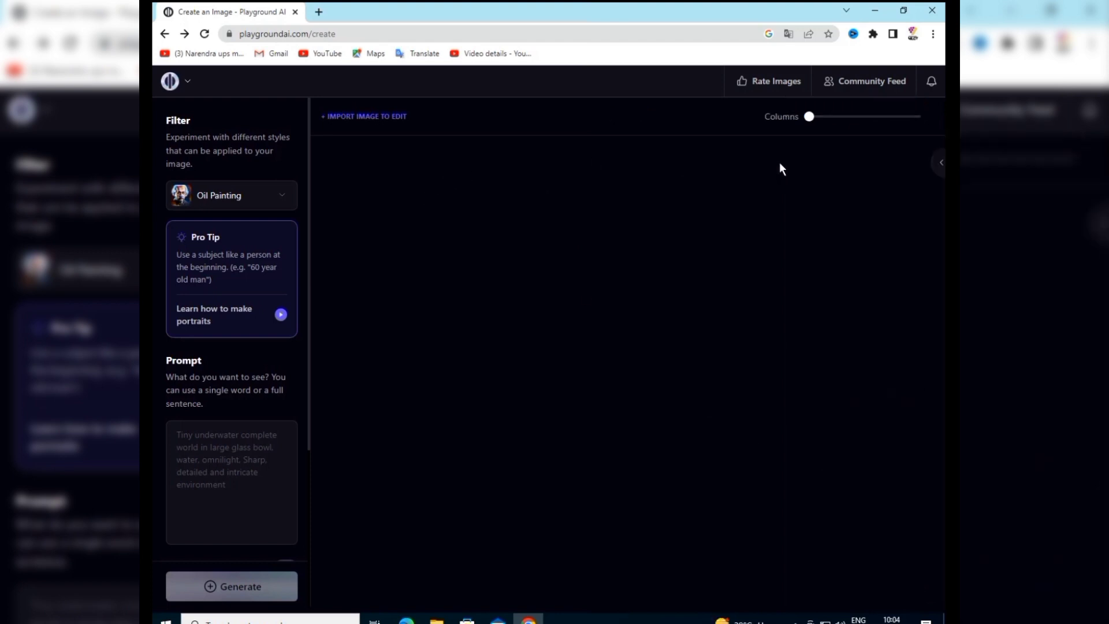
{"action": "left_click", "coordinate": [940, 163]}
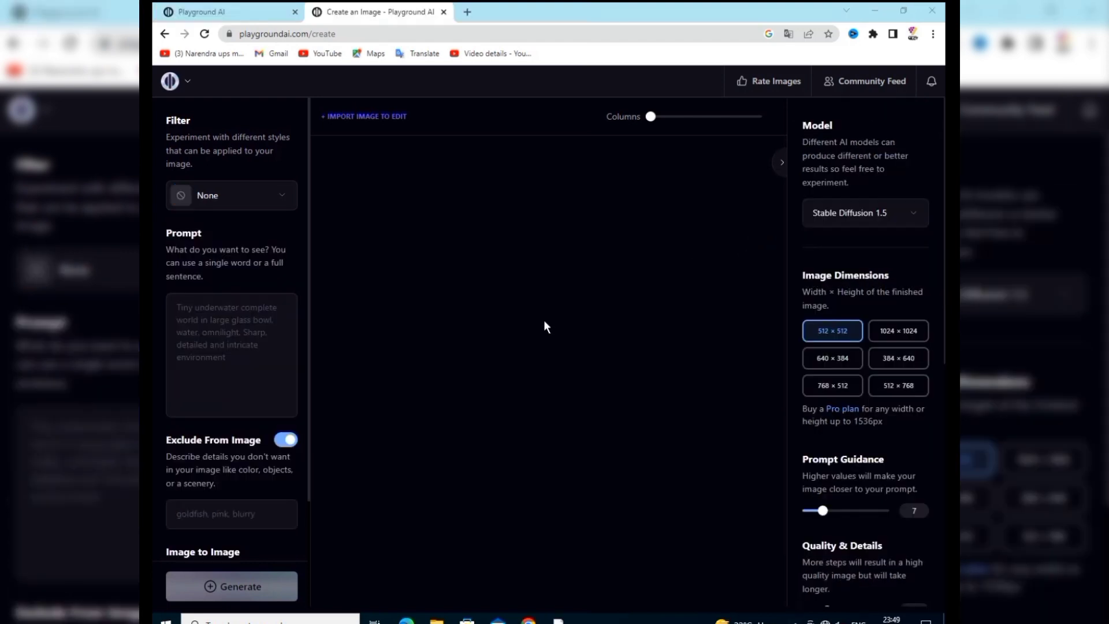
Step: Set the number of images to generate to 2
{"action": "scroll", "coordinate": [806, 353], "scroll_direction": "down", "scroll_amount": 8}
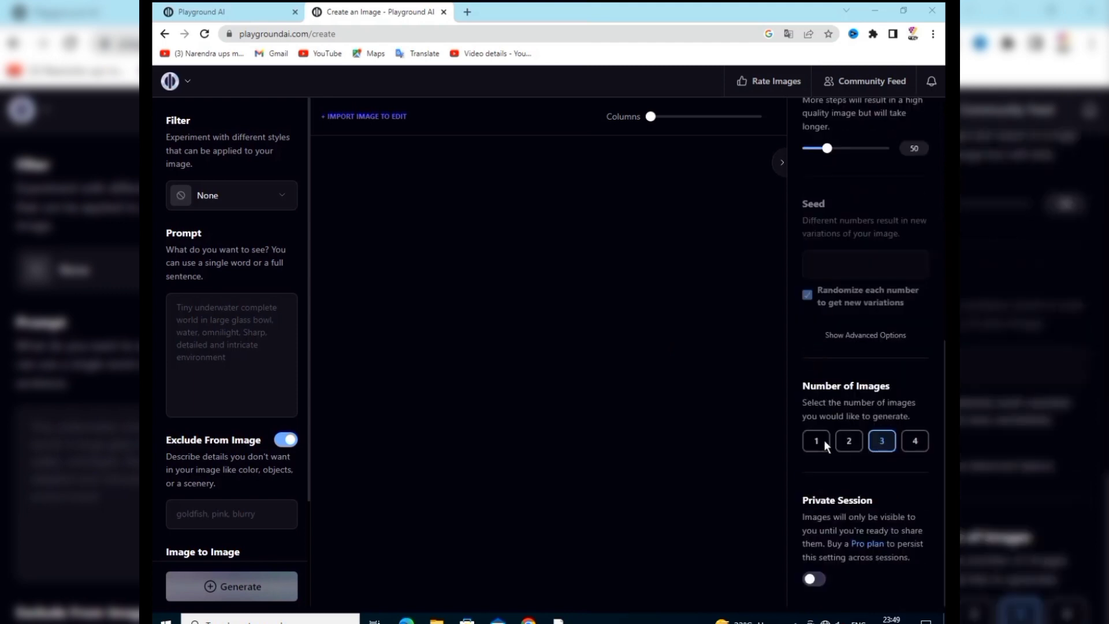
{"action": "left_click", "coordinate": [848, 440]}
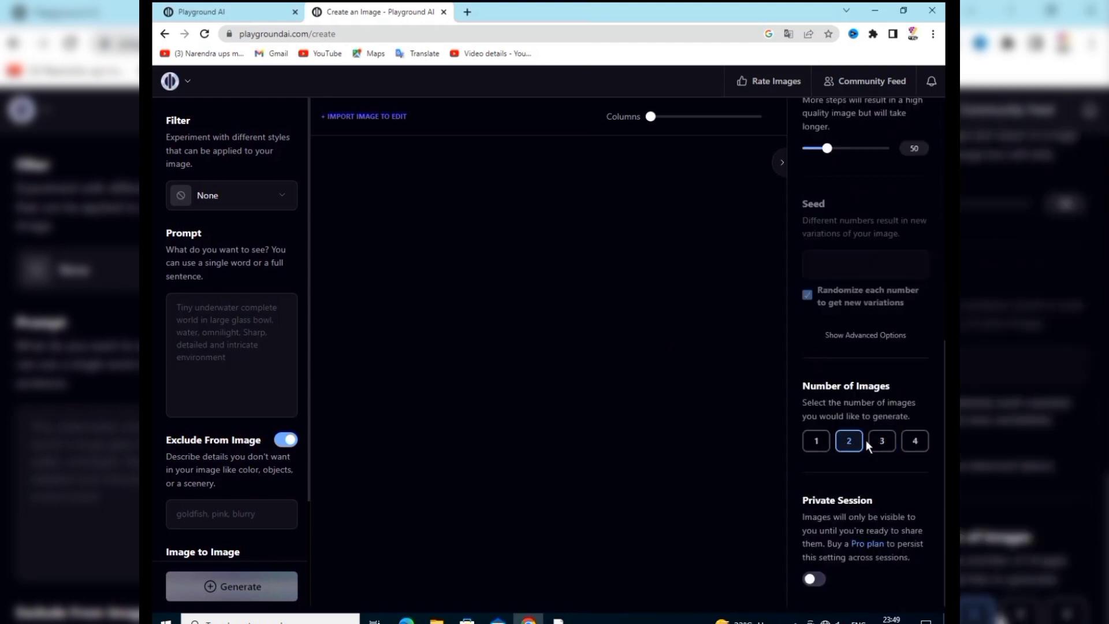
Step: Browse the available style filters and apply the Cinematic filter
{"action": "left_click", "coordinate": [275, 192]}
{"action": "scroll", "coordinate": [442, 369], "scroll_direction": "down", "scroll_amount": 1}
{"action": "scroll", "coordinate": [442, 369], "scroll_direction": "down", "scroll_amount": 4}
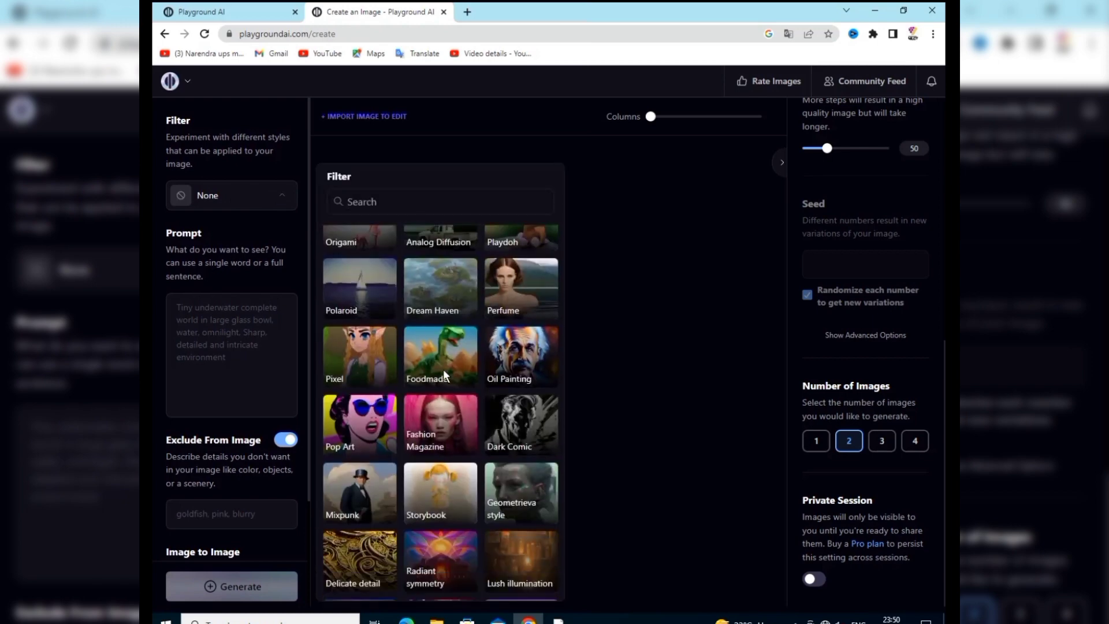
{"action": "scroll", "coordinate": [442, 369], "scroll_direction": "down", "scroll_amount": 3}
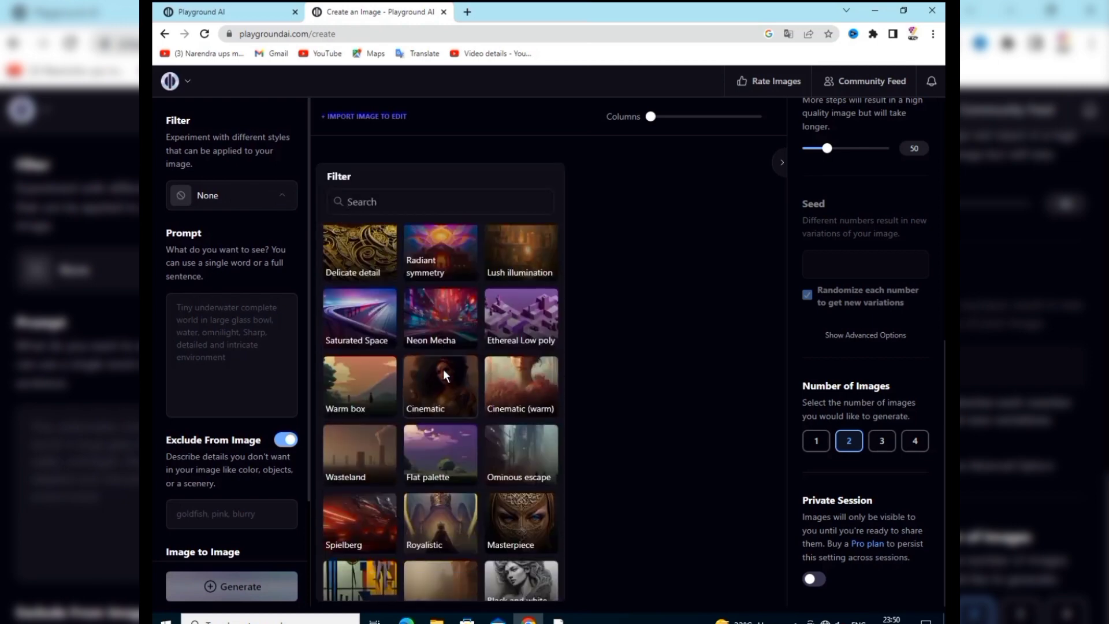
{"action": "left_click", "coordinate": [442, 392]}
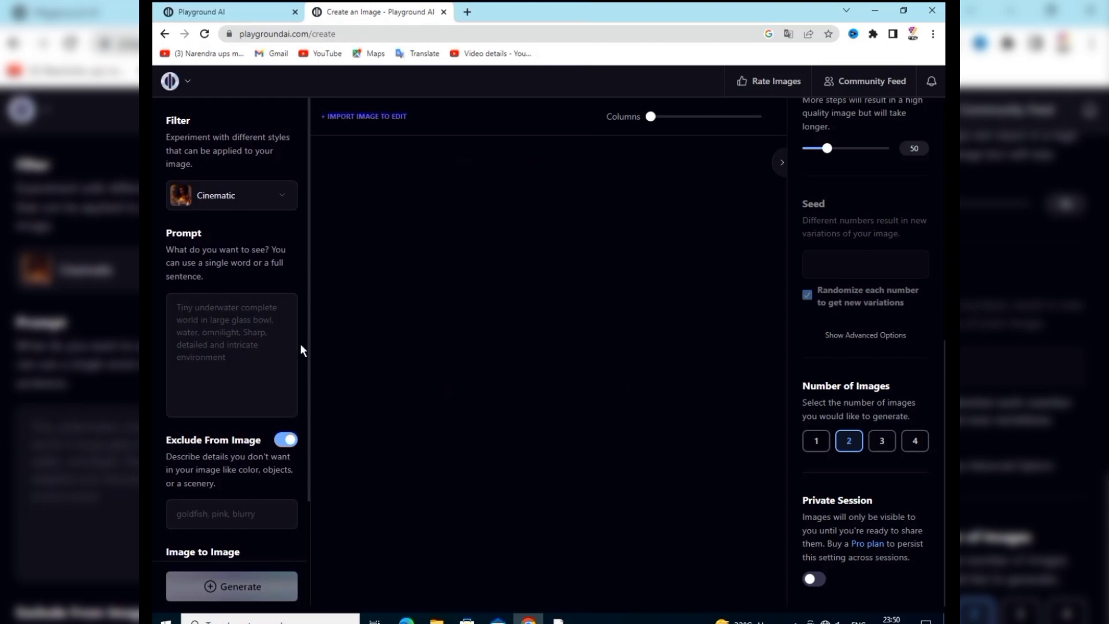
Step: Enter the prompt "woman" and generate the images
{"action": "left_click", "coordinate": [203, 326]}
{"action": "type", "text": "woman"}
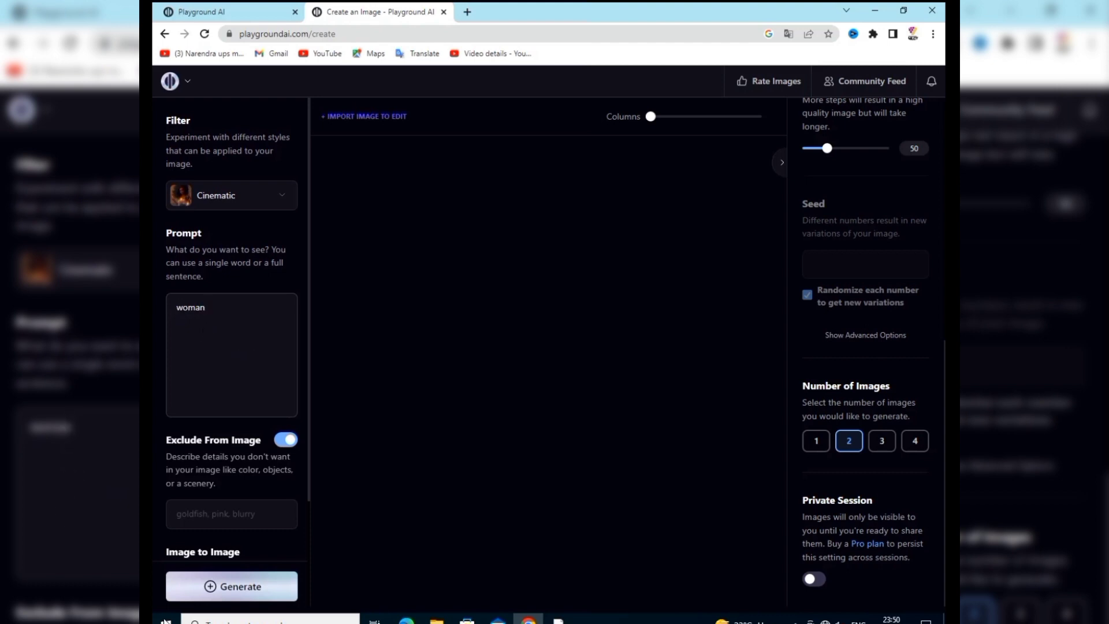
{"action": "left_click", "coordinate": [216, 585]}
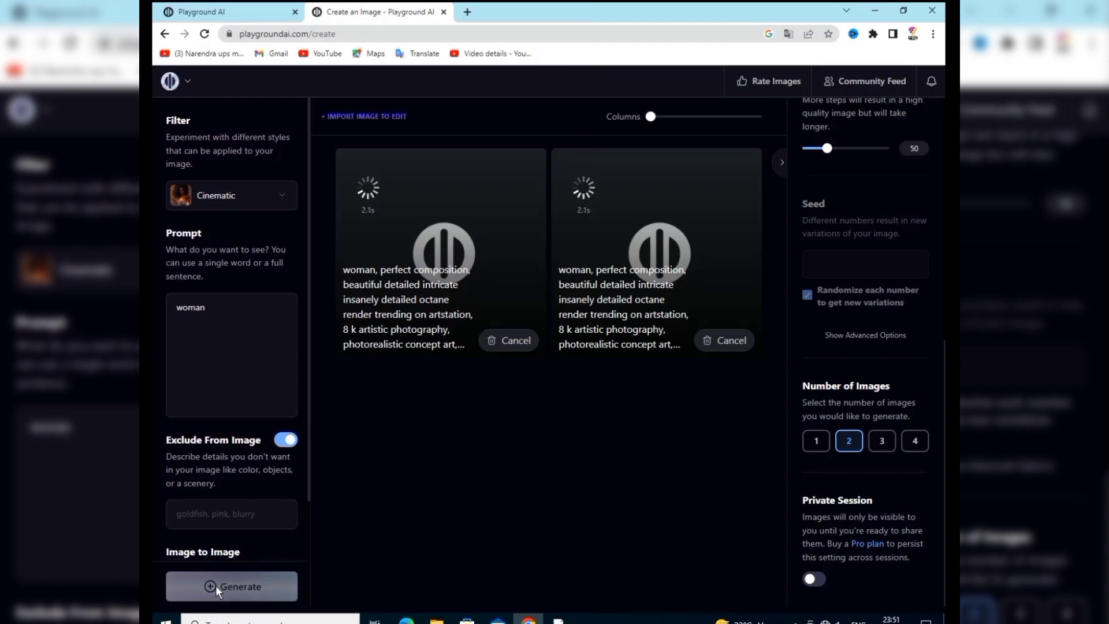
Step: Set the number of images to 4 and generate again from the same prompt
{"action": "scroll", "coordinate": [812, 580], "scroll_direction": "up", "scroll_amount": 7}
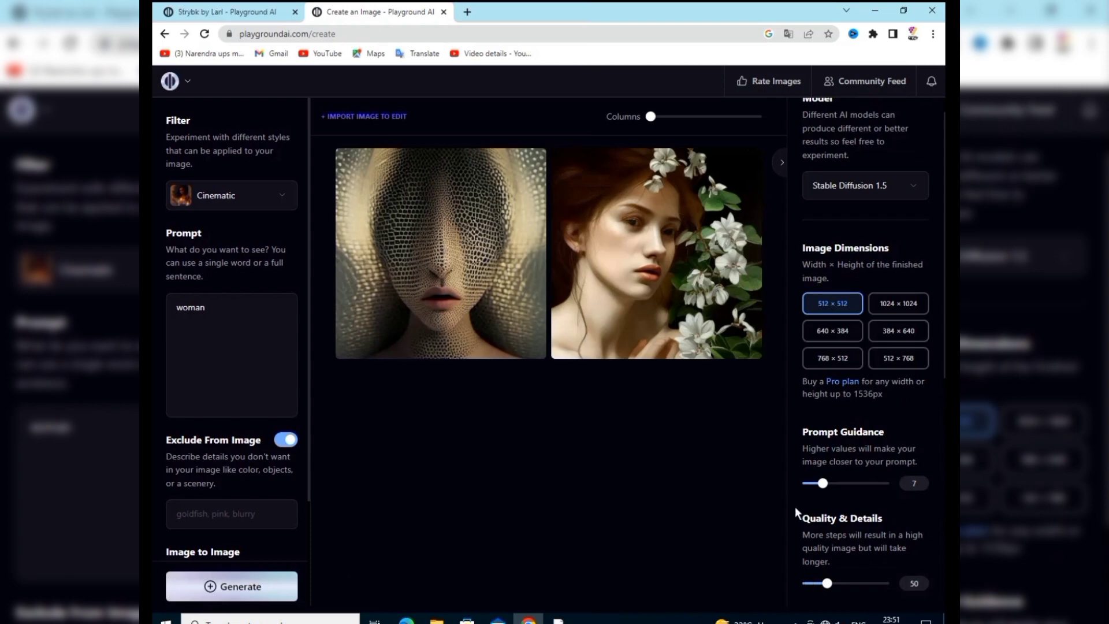
{"action": "mouse_move", "coordinate": [736, 276]}
{"action": "scroll", "coordinate": [835, 482], "scroll_direction": "down", "scroll_amount": 8}
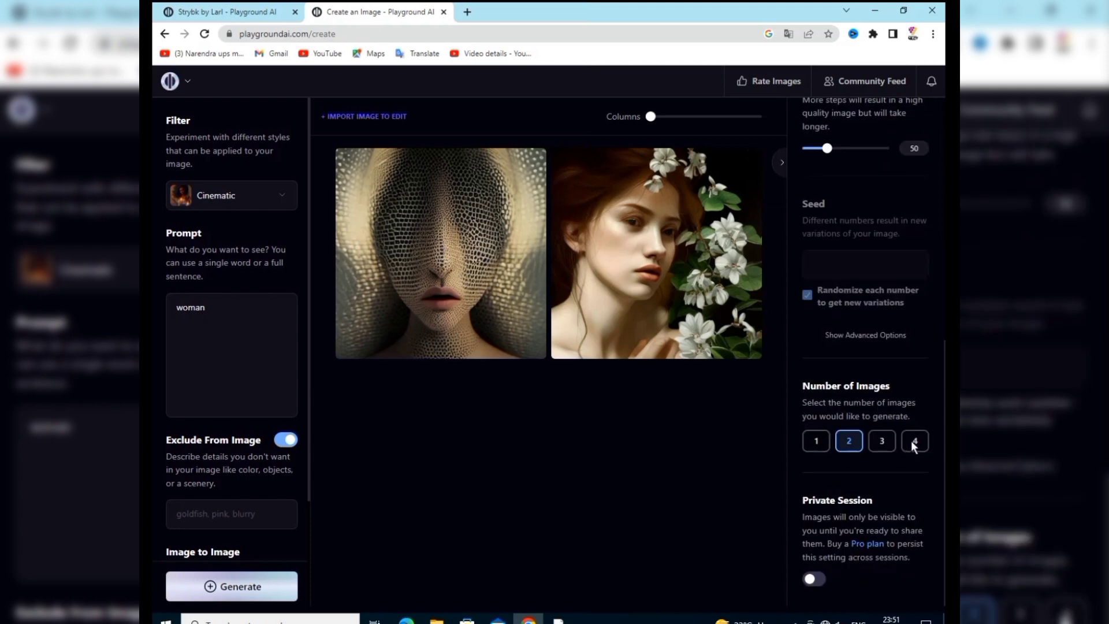
{"action": "left_click", "coordinate": [914, 443]}
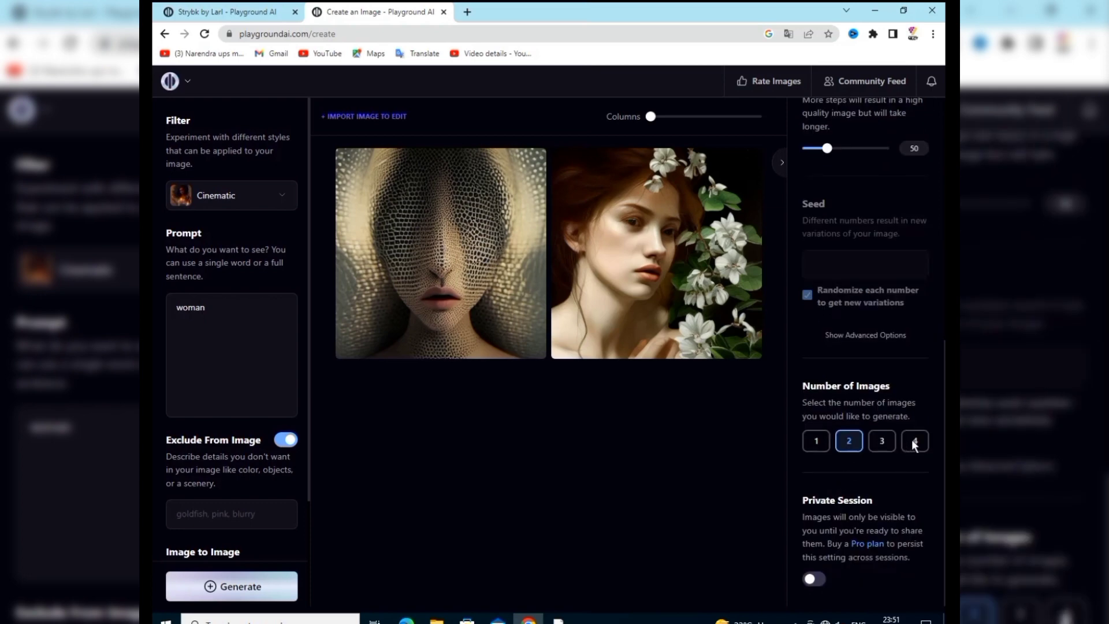
{"action": "left_click", "coordinate": [214, 591]}
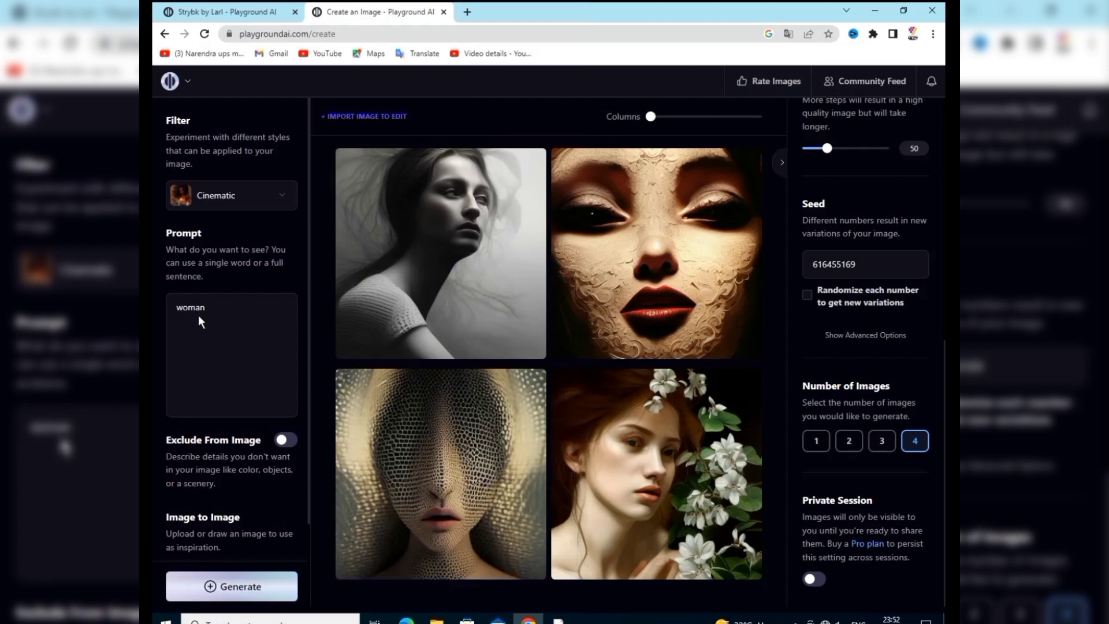
Step: Change the filter to Royalistic and generate a new set of images
{"action": "left_click", "coordinate": [286, 194]}
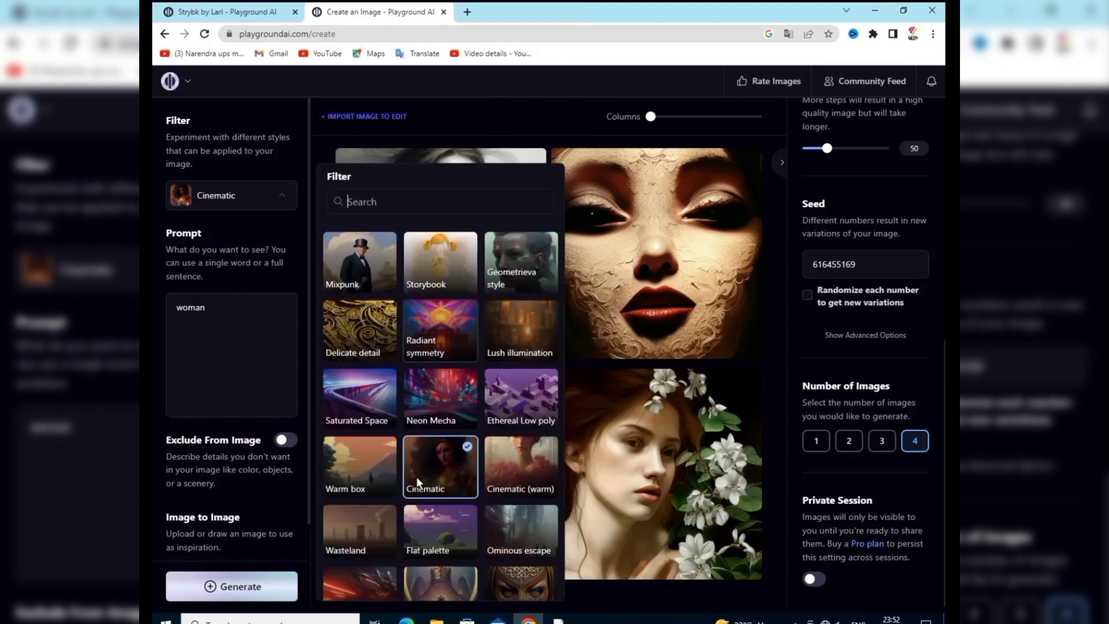
{"action": "scroll", "coordinate": [453, 491], "scroll_direction": "down", "scroll_amount": 2}
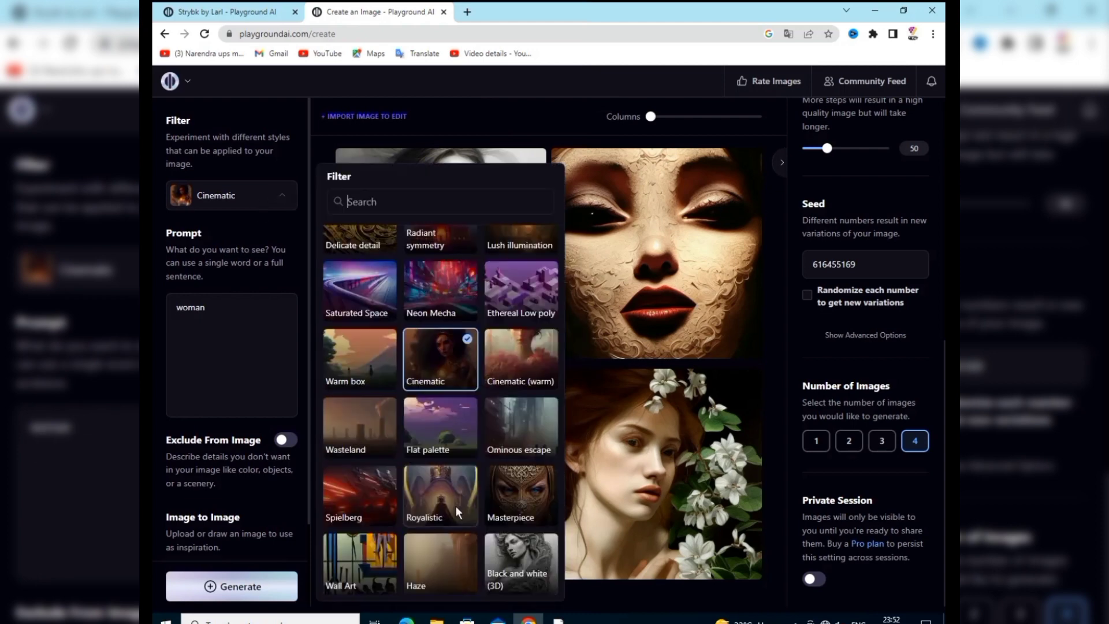
{"action": "left_click", "coordinate": [434, 510]}
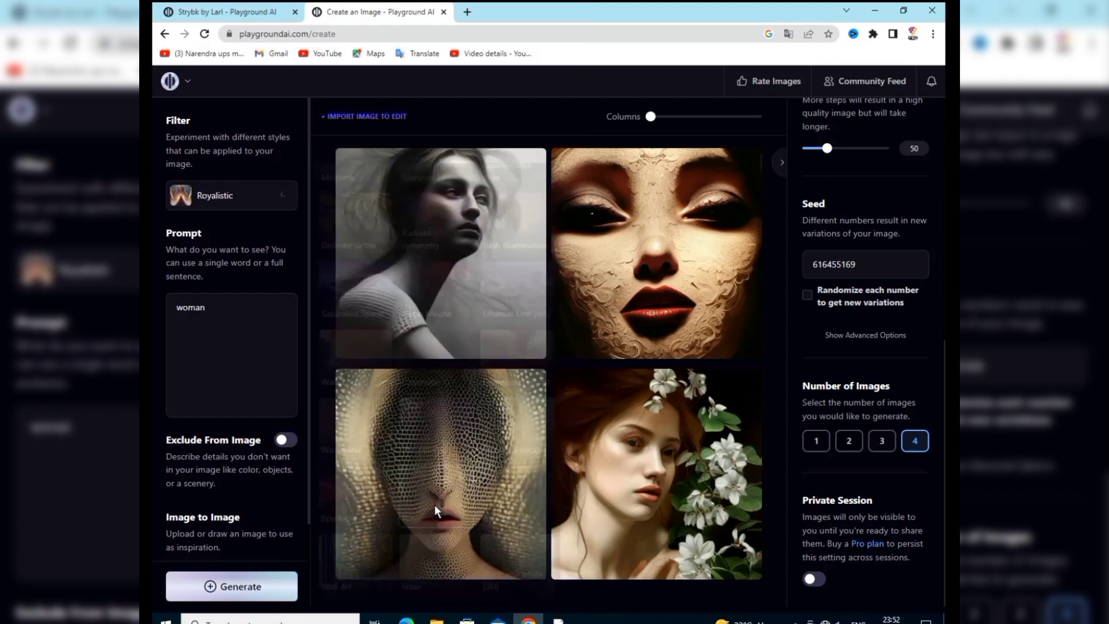
{"action": "left_click", "coordinate": [238, 586]}
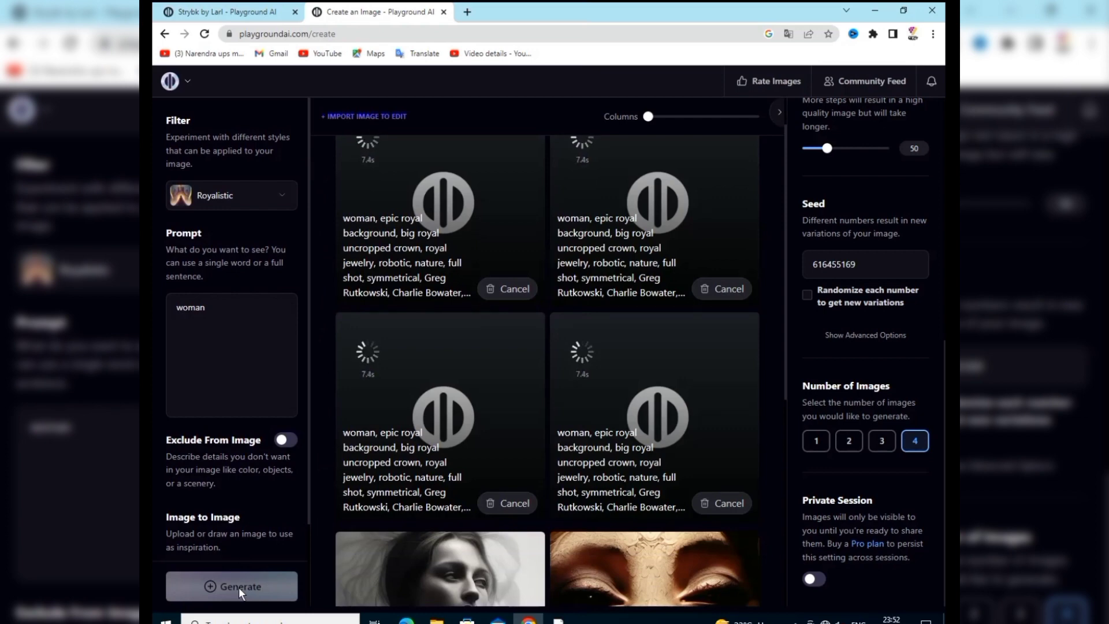
Step: Review the Royalistic results and download the first image, the crowned woman in the misty forest
{"action": "scroll", "coordinate": [552, 345], "scroll_direction": "up", "scroll_amount": 1}
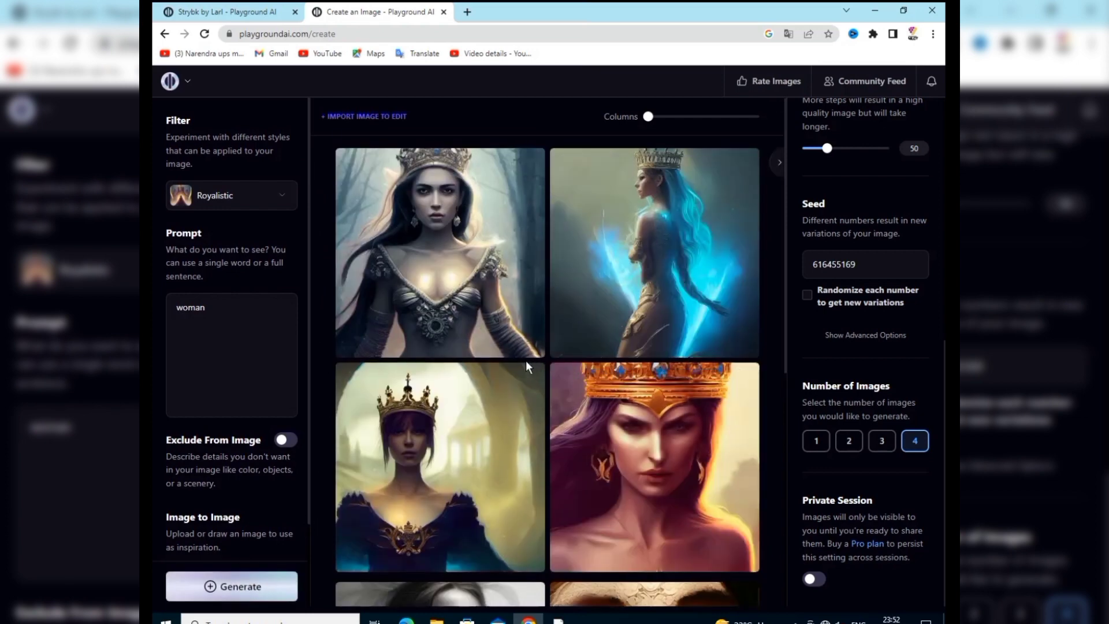
{"action": "scroll", "coordinate": [511, 370], "scroll_direction": "down", "scroll_amount": 3}
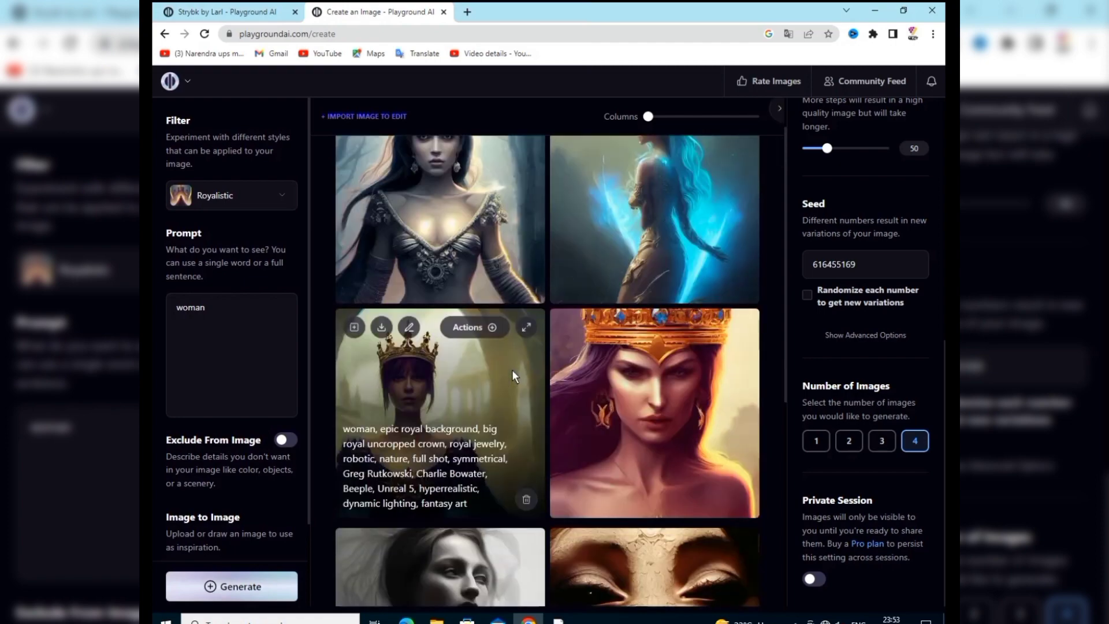
{"action": "scroll", "coordinate": [512, 370], "scroll_direction": "up", "scroll_amount": 2}
{"action": "scroll", "coordinate": [512, 370], "scroll_direction": "up", "scroll_amount": 1}
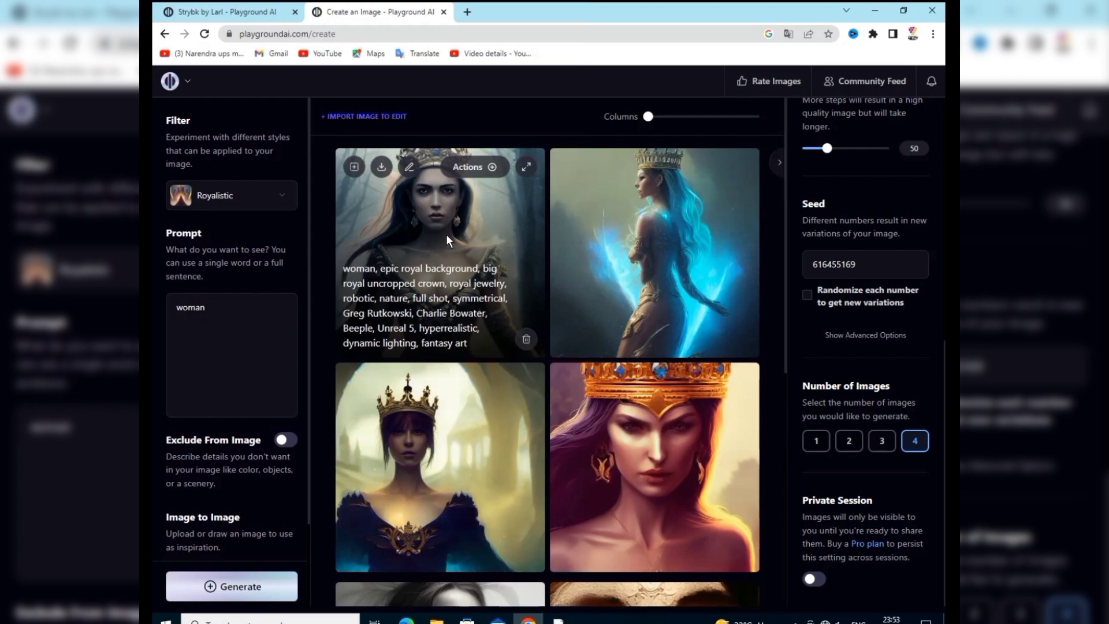
{"action": "left_click", "coordinate": [381, 168]}
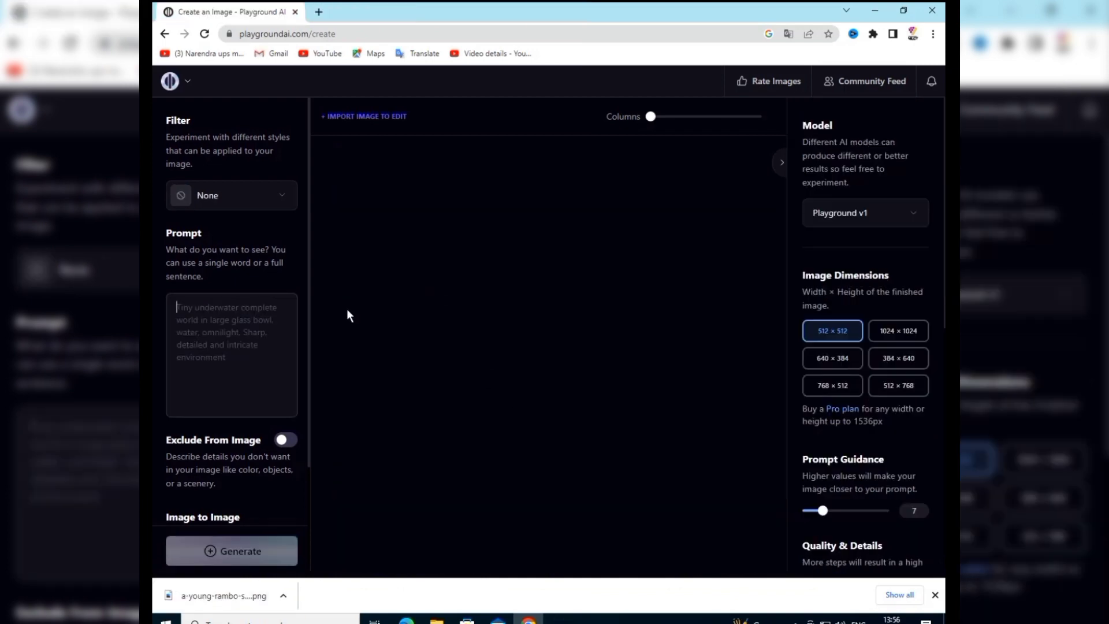
Step: Generate images from the prompt "beautiful women in the garden" with the Royalistic filter and view the results
{"action": "left_click", "coordinate": [223, 333]}
{"action": "key", "text": "ctrl+v"}
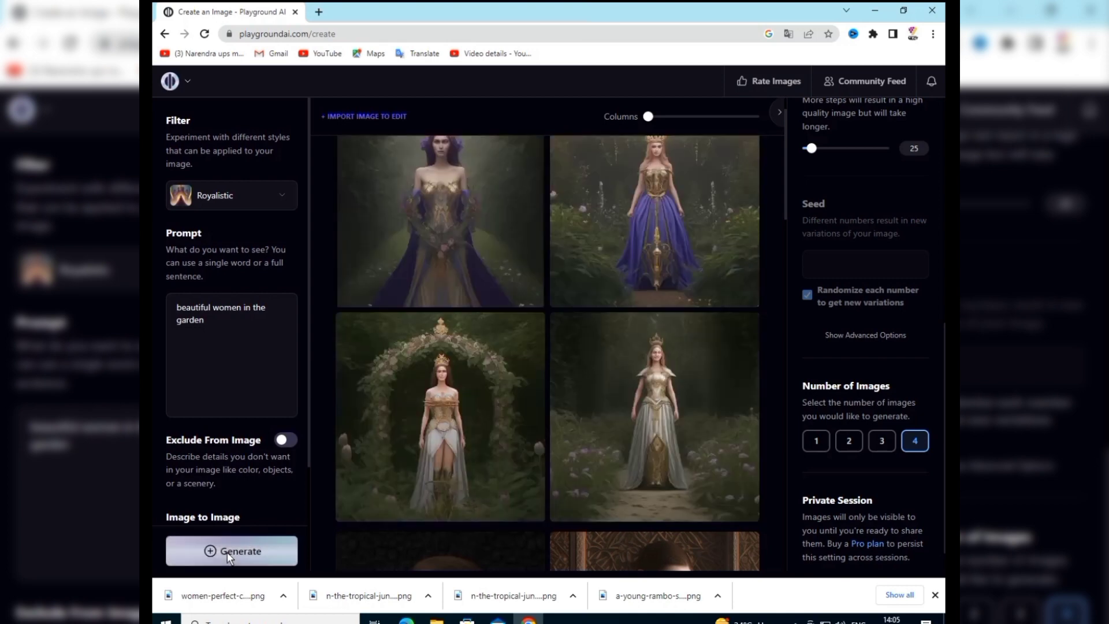
{"action": "scroll", "coordinate": [392, 465], "scroll_direction": "up", "scroll_amount": 1}
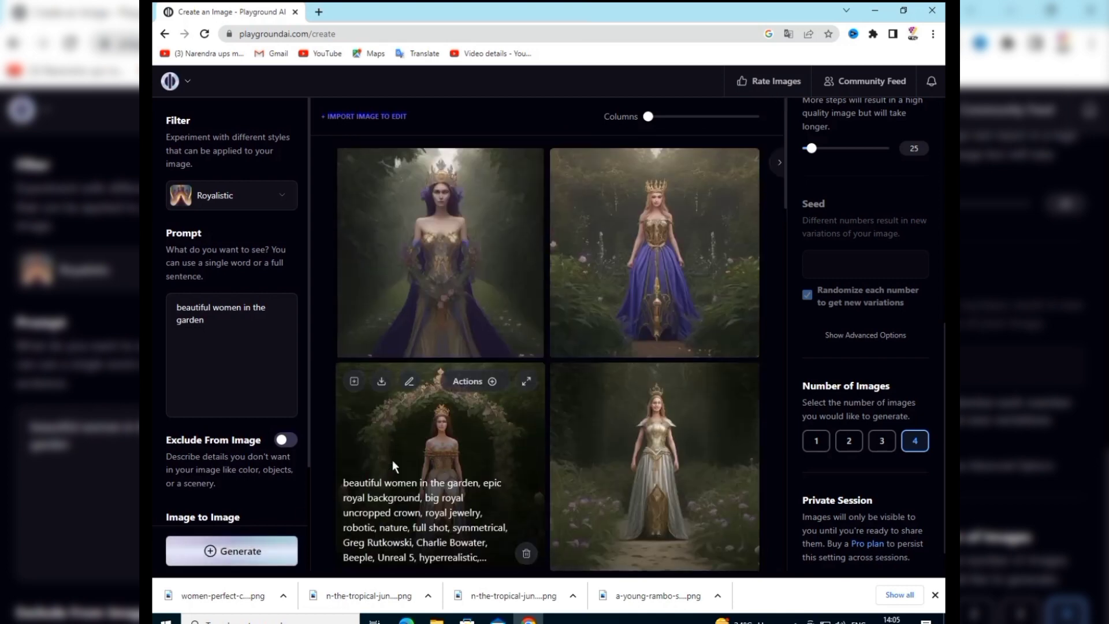